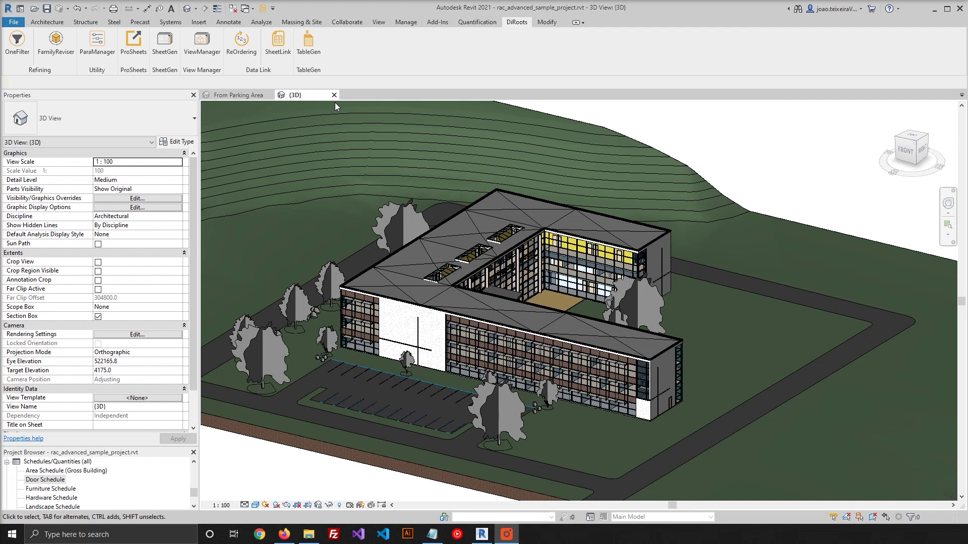
# - Launch DiRoots OneFilter, reposition its window, and review the disciplines list
pyautogui.click(18, 43)
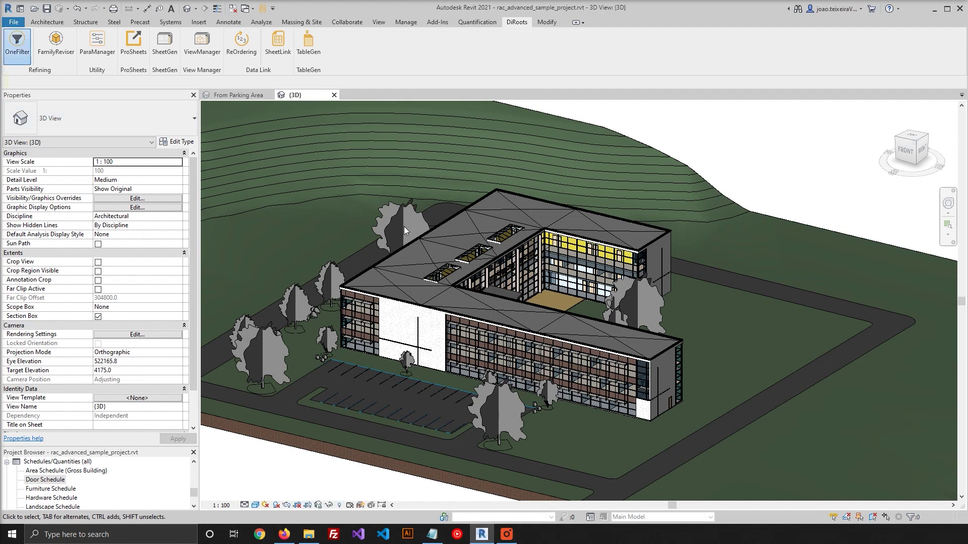
pyautogui.moveTo(366, 104); pyautogui.dragTo(421, 134)
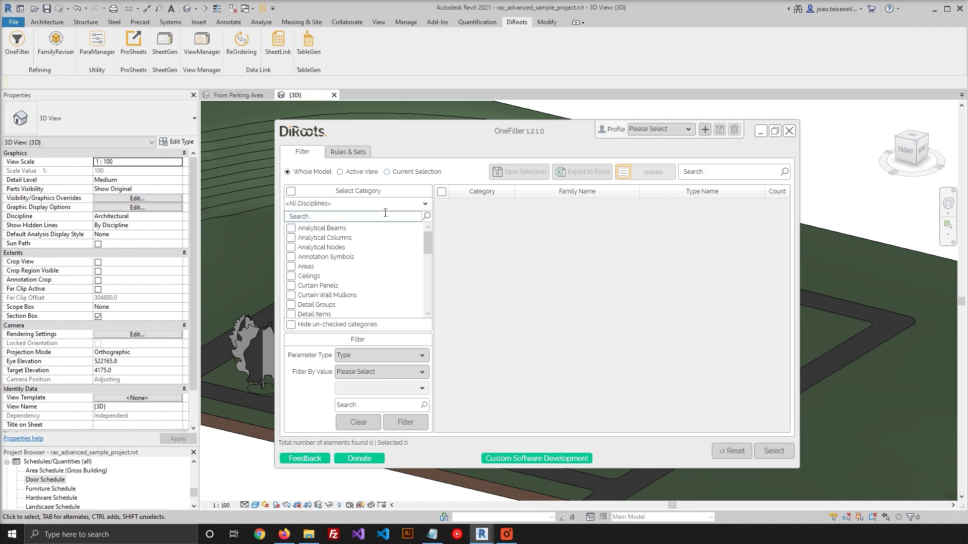
pyautogui.click(343, 202)
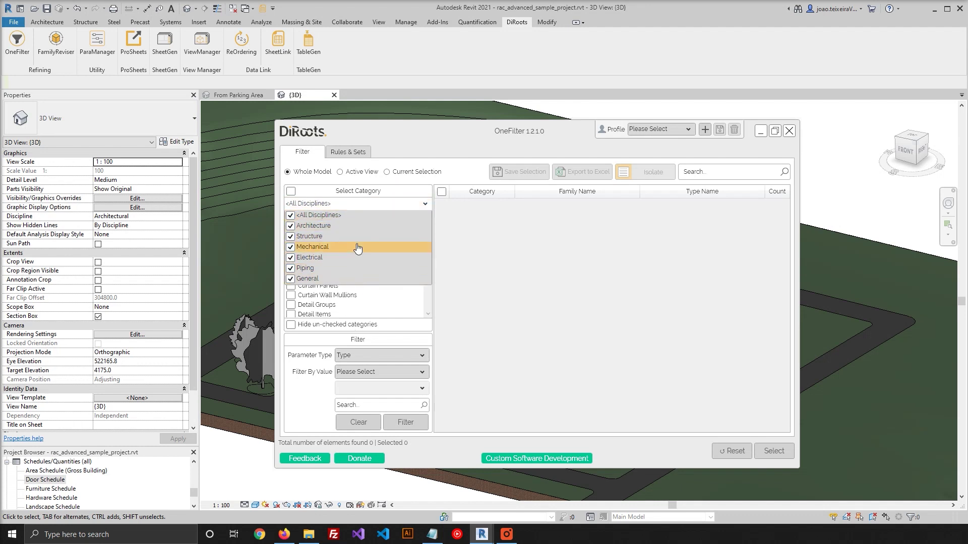
pyautogui.click(338, 206)
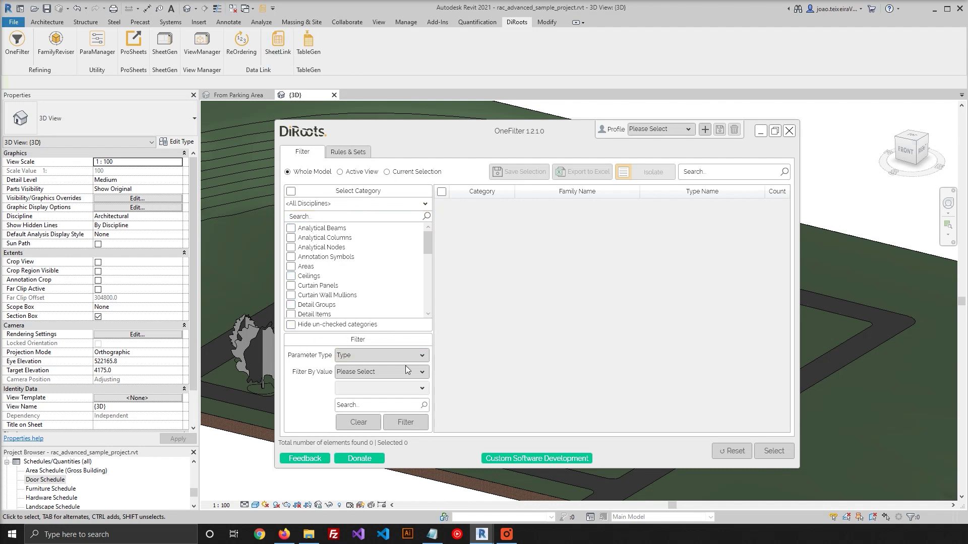
# - Set OneFilter's parameter type to Instance and focus the category search
pyautogui.click(392, 359)
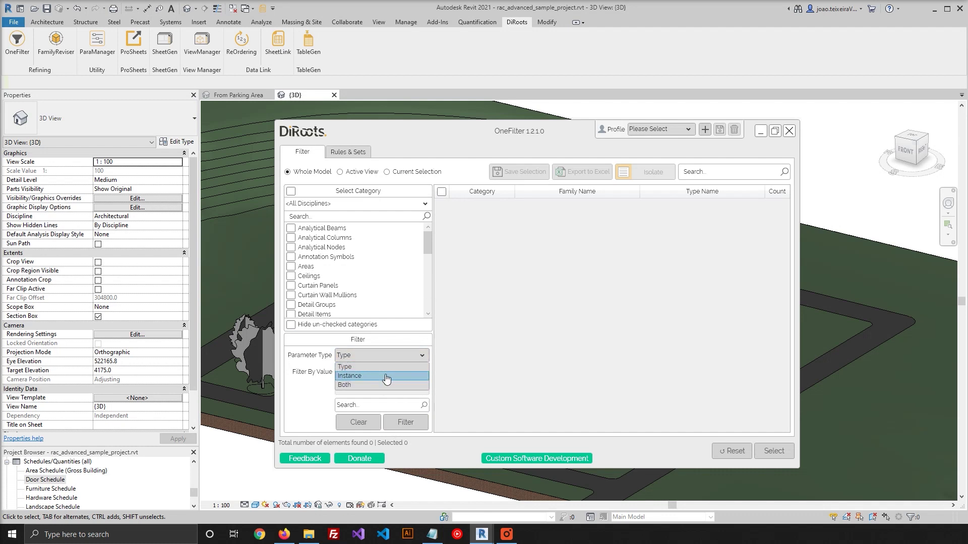
pyautogui.click(386, 376)
pyautogui.click(340, 217)
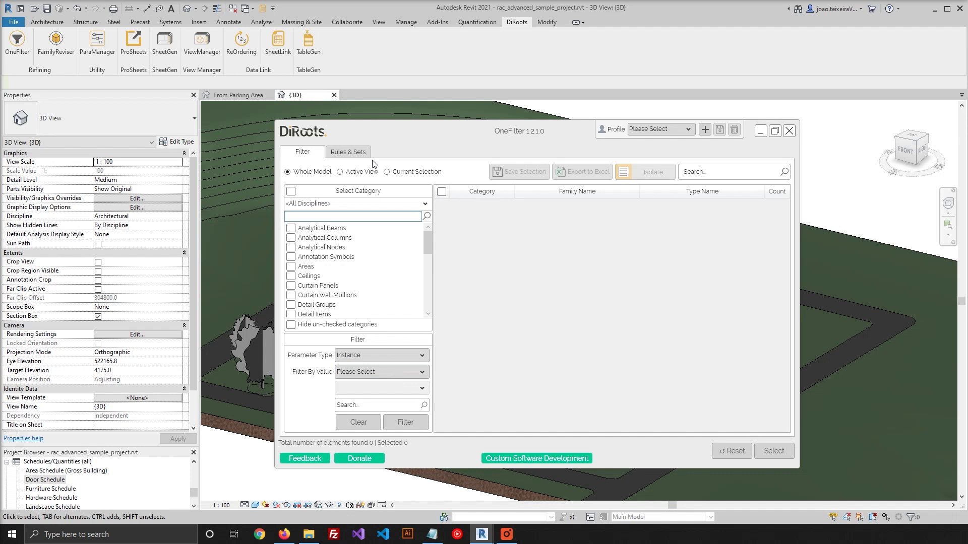
pyautogui.write('door')
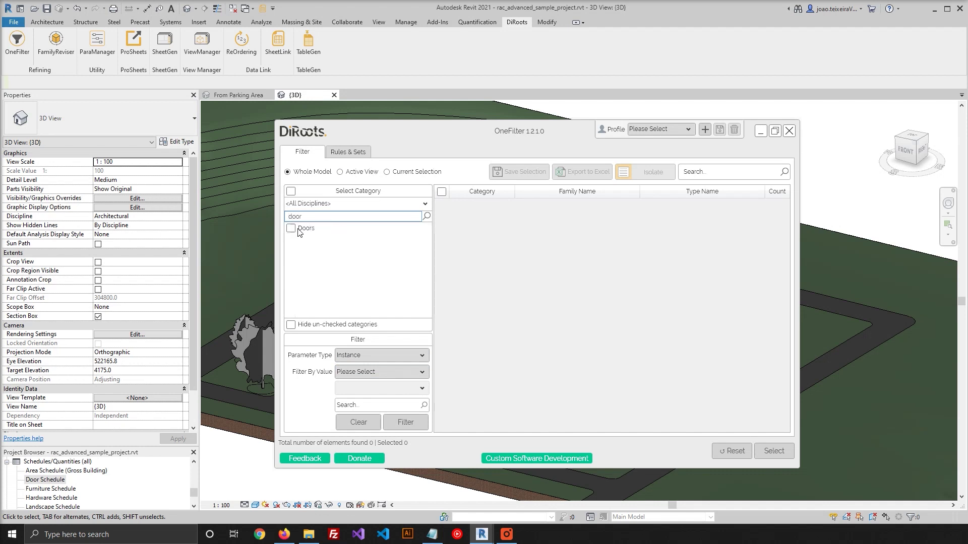
# - Filter the Doors category by Mark with equals, finding six doors
pyautogui.click(292, 228)
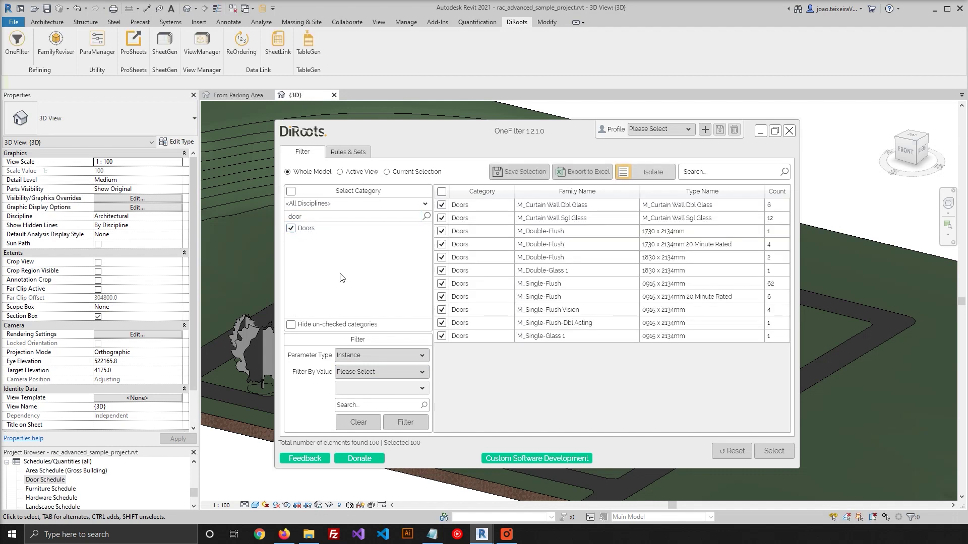
pyautogui.click(378, 372)
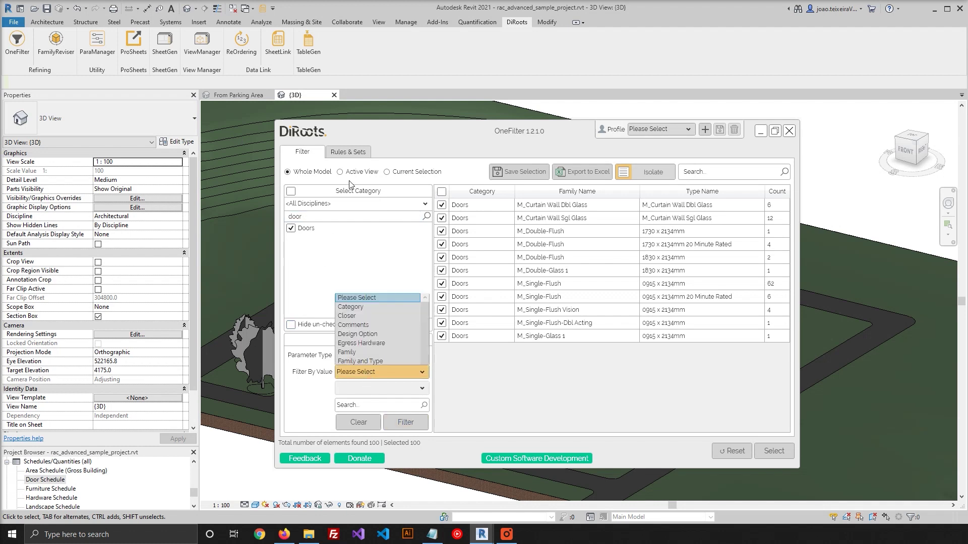
pyautogui.scroll(-2, 348, 265)
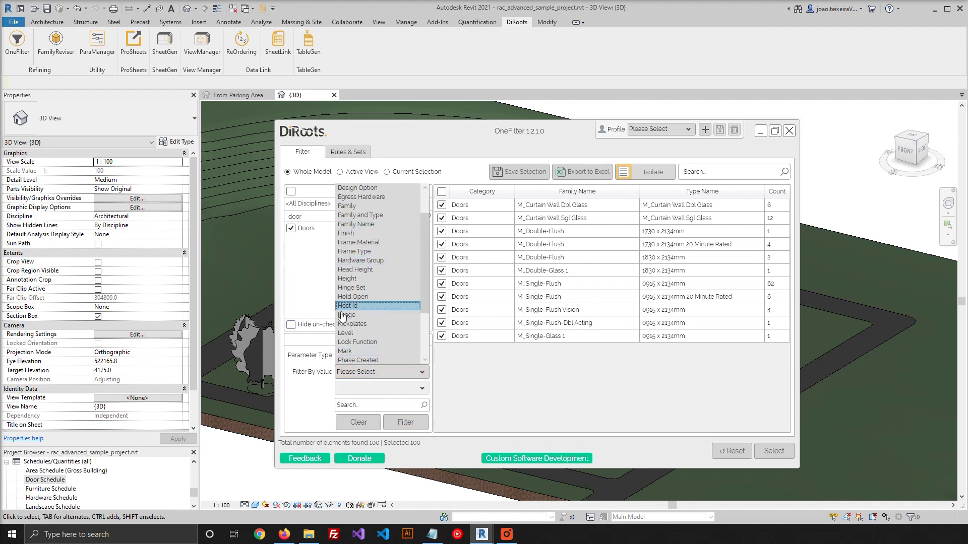
pyautogui.click(345, 351)
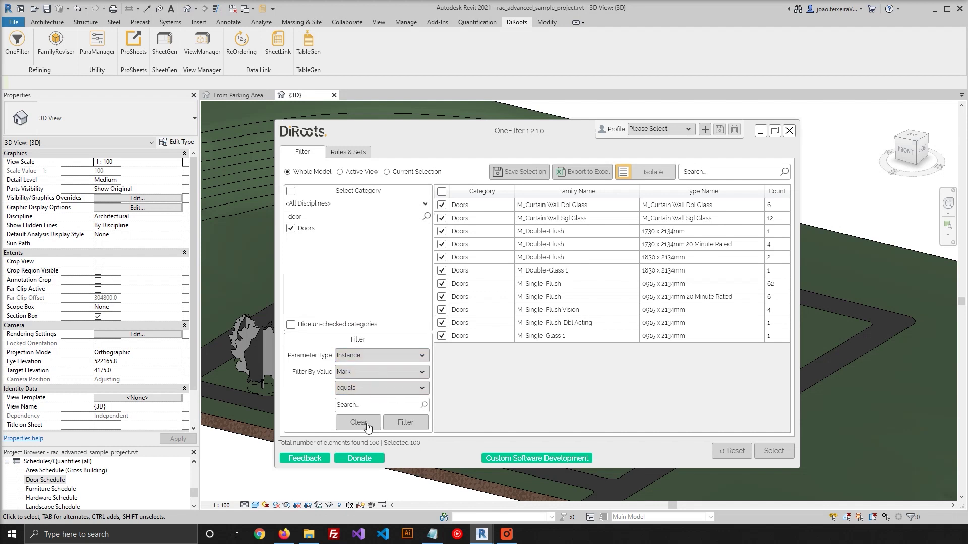
pyautogui.click(413, 427)
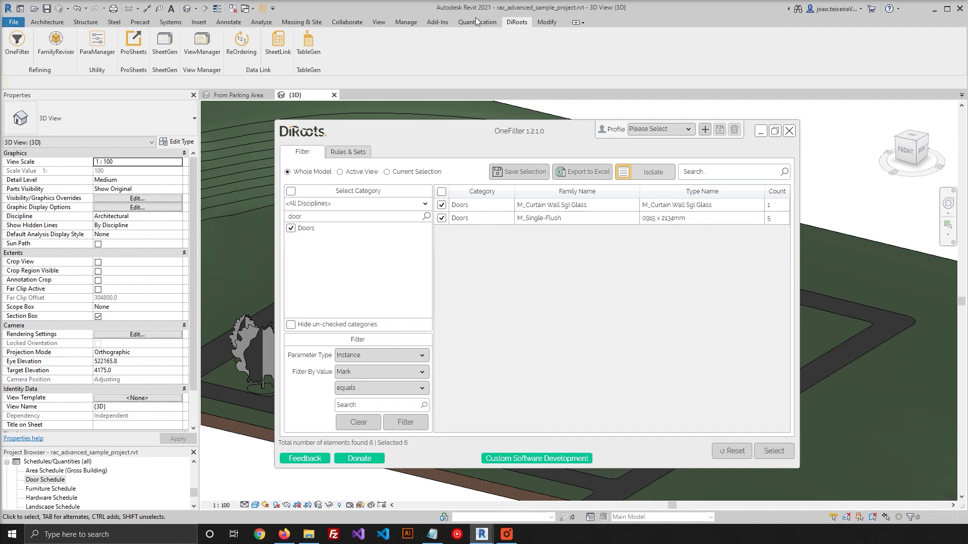
# - Isolate the six doors in 3D, tuck OneFilter away, and select doors to check their levels
pyautogui.click(651, 176)
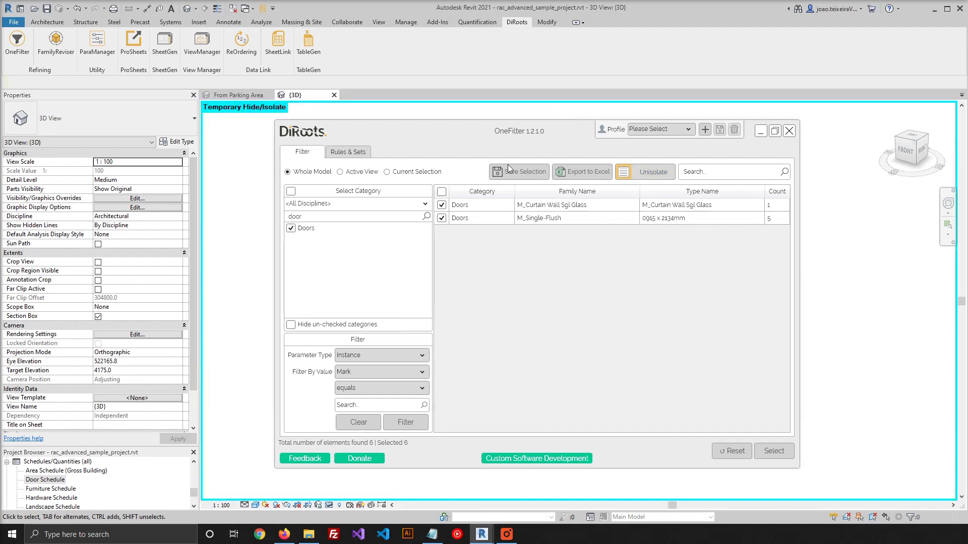
pyautogui.doubleClick(511, 131)
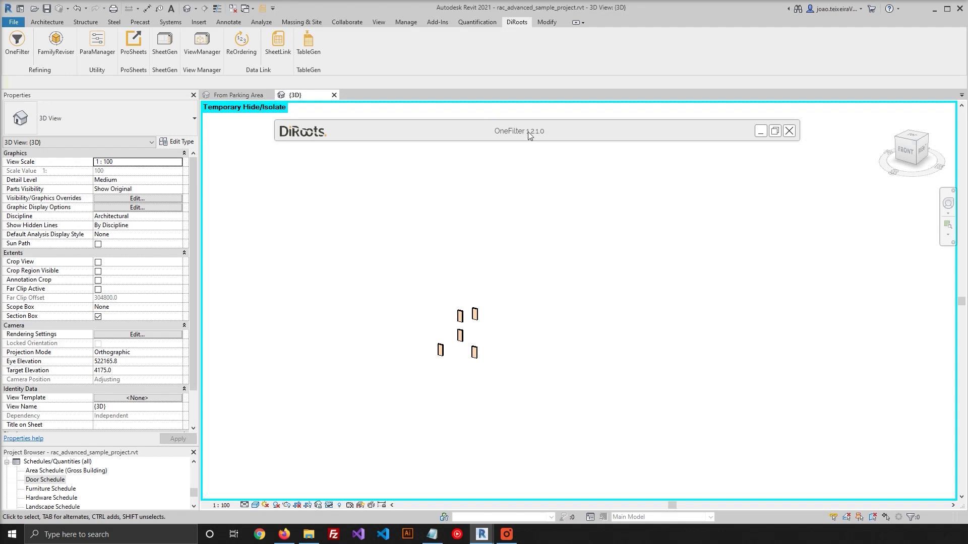
pyautogui.moveTo(529, 132); pyautogui.dragTo(558, 251)
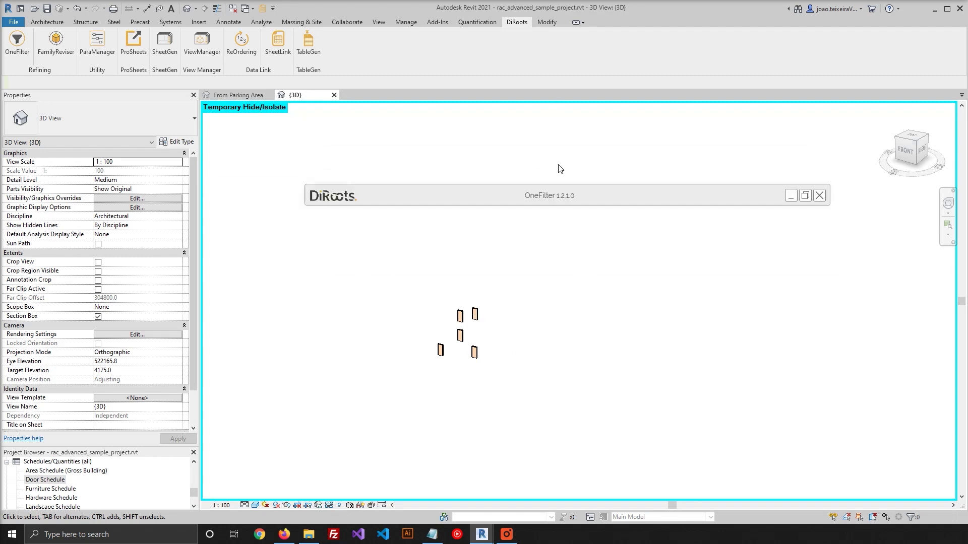
pyautogui.scroll(2, 382, 335)
pyautogui.scroll(2, 424, 363)
pyautogui.scroll(2, 461, 395)
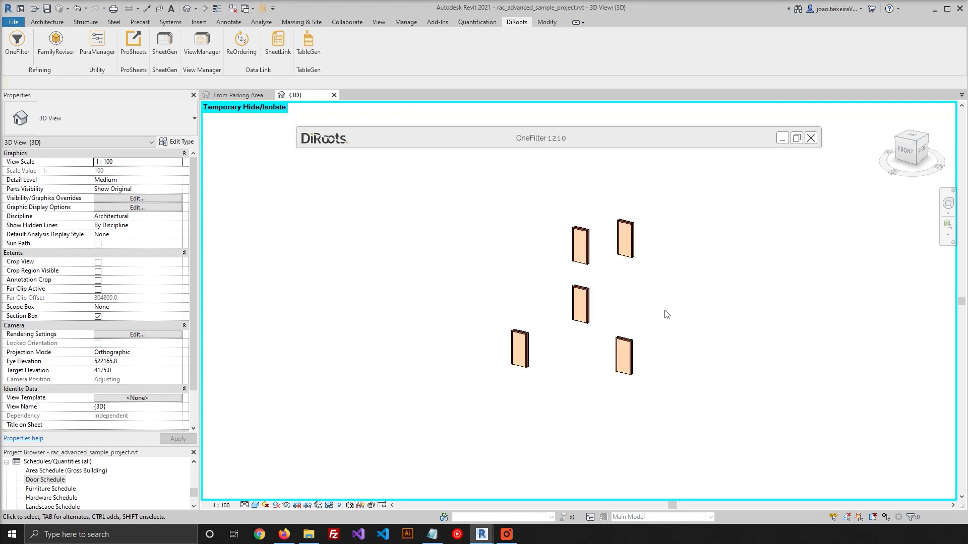
pyautogui.moveTo(686, 222); pyautogui.dragTo(620, 224, button='middle')
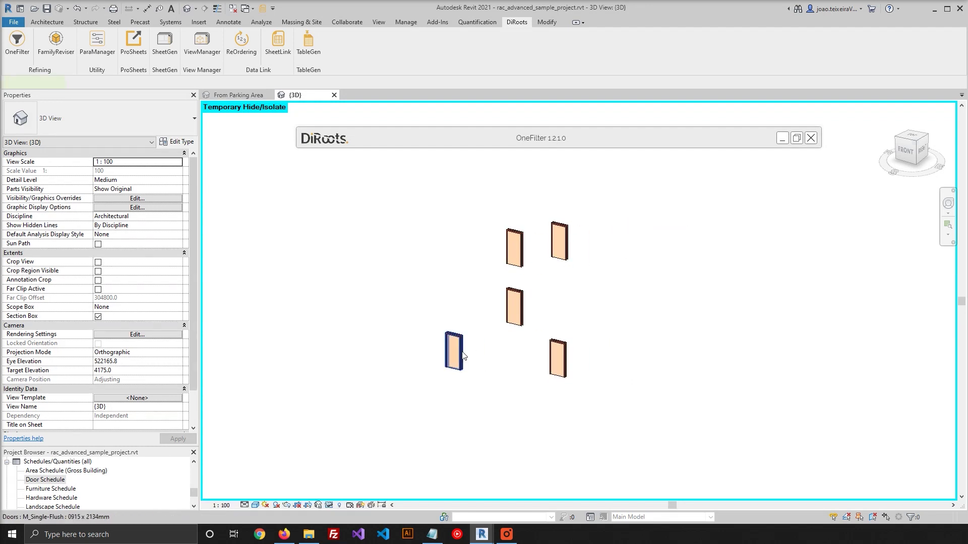
pyautogui.click(457, 352)
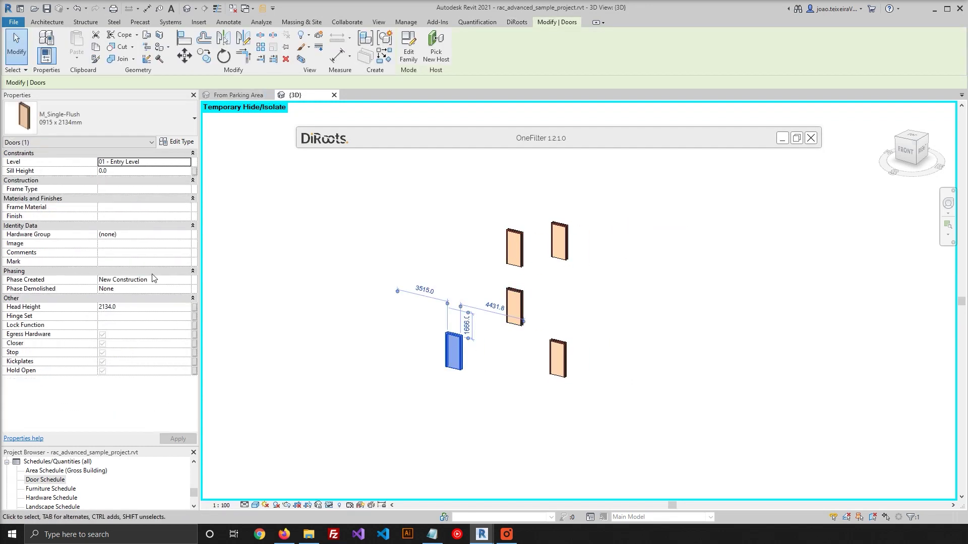
pyautogui.click(514, 306)
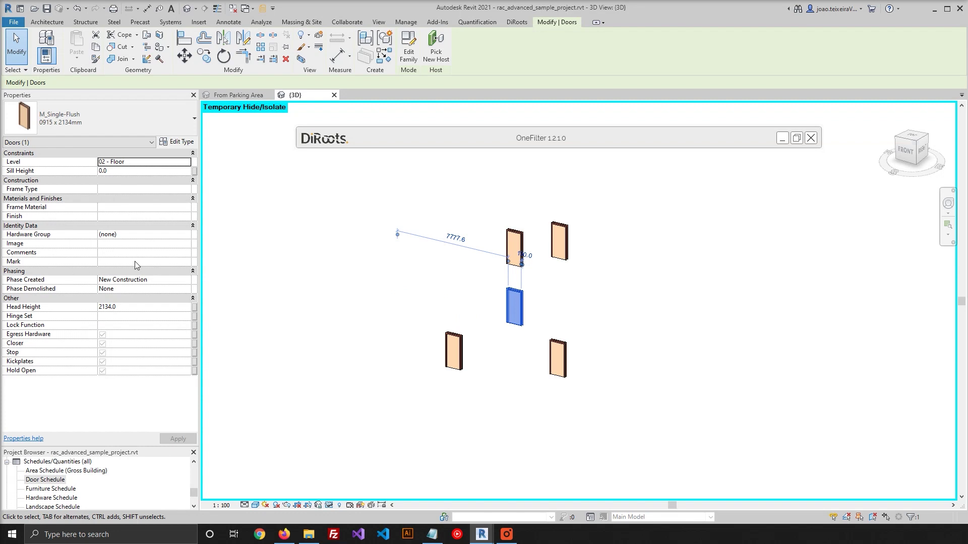
# - Check the upper door's level and bring OneFilter back with the Mark parameter kept
pyautogui.click(521, 250)
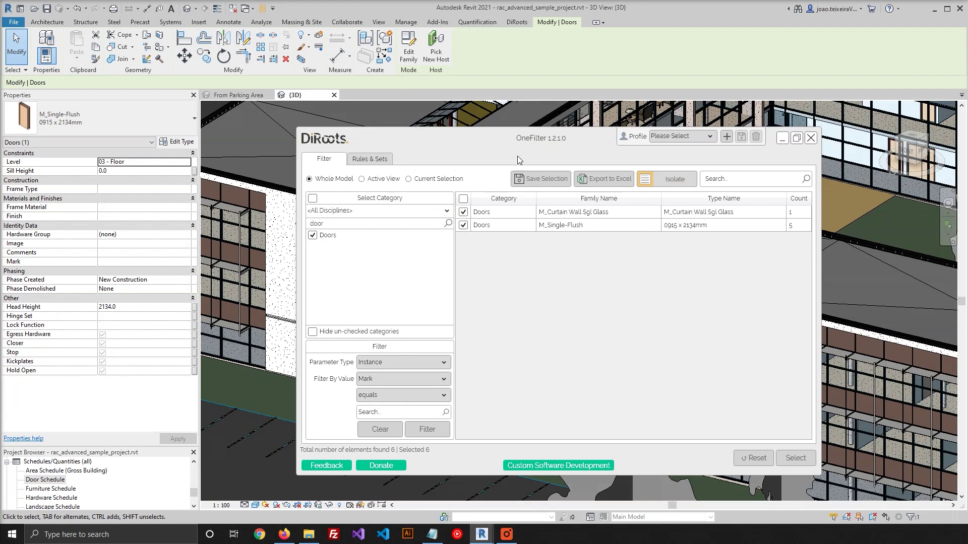
pyautogui.moveTo(519, 137); pyautogui.dragTo(529, 103)
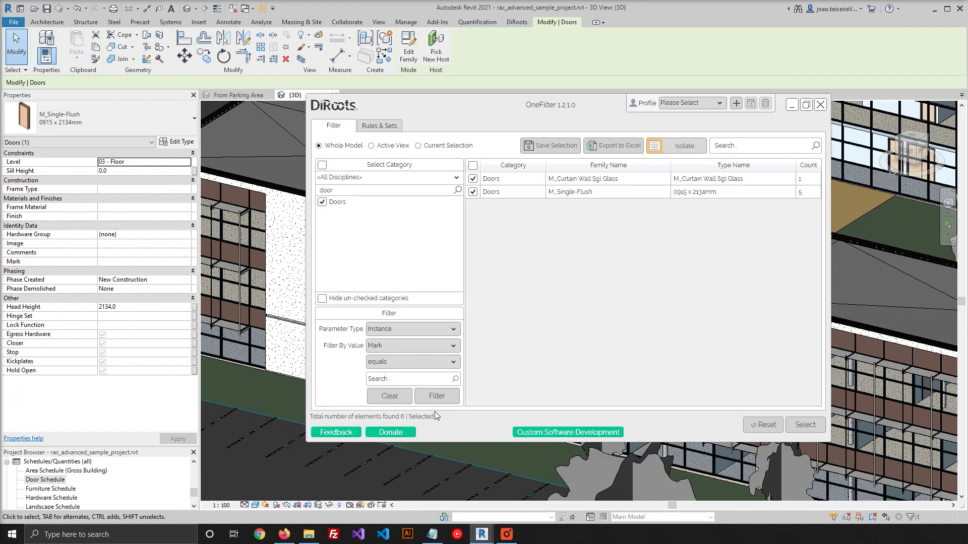
pyautogui.click(412, 348)
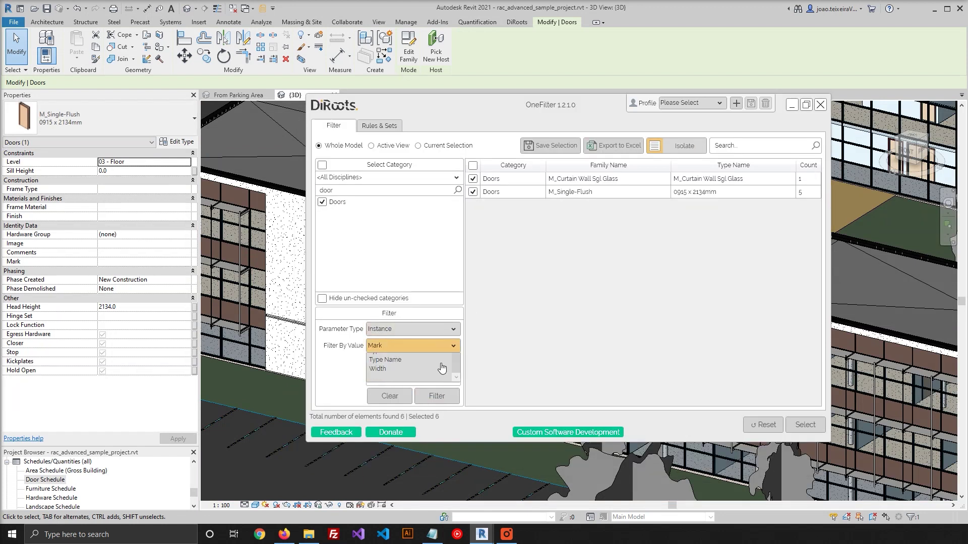
pyautogui.click(414, 346)
# - Change the door rule to type parameter Cost is greater than 100
pyautogui.click(405, 339)
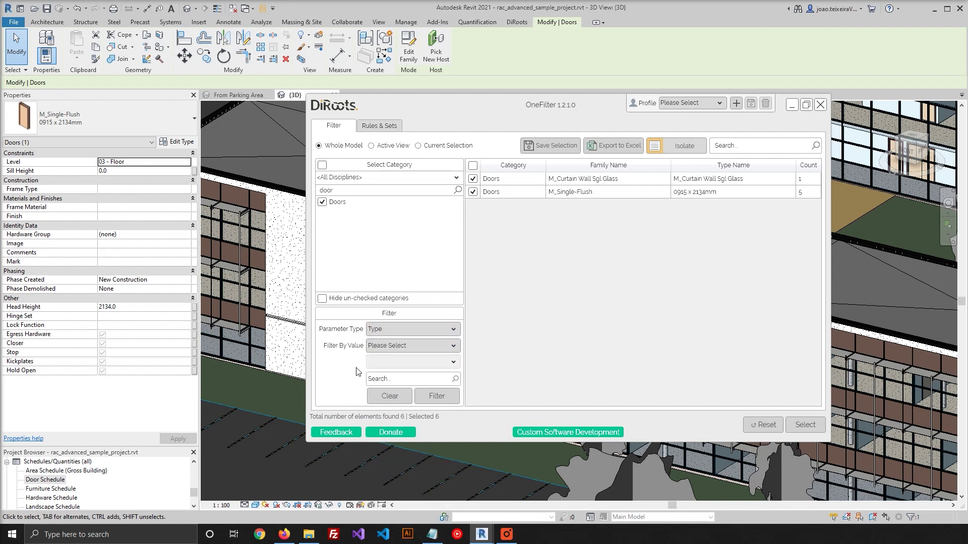
pyautogui.click(399, 348)
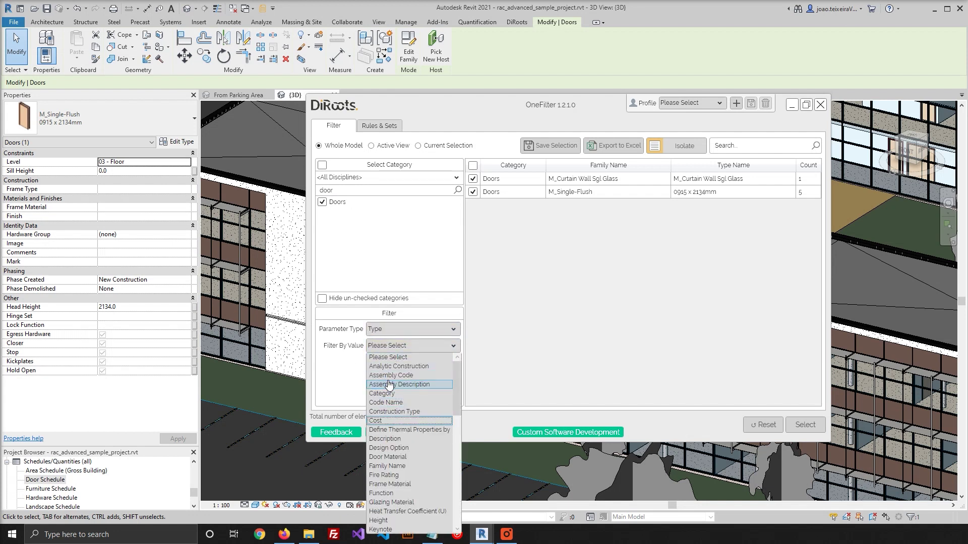
pyautogui.click(420, 421)
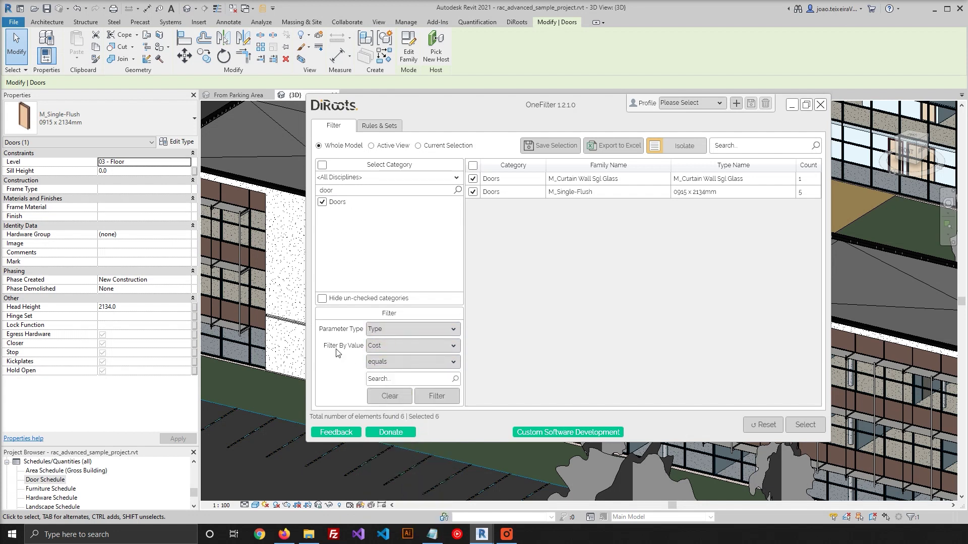
pyautogui.click(388, 362)
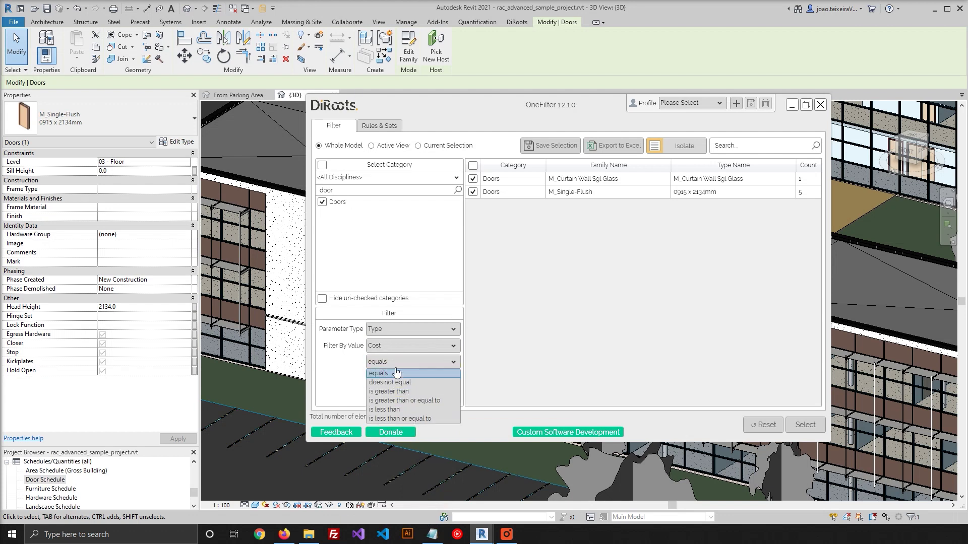
pyautogui.click(413, 394)
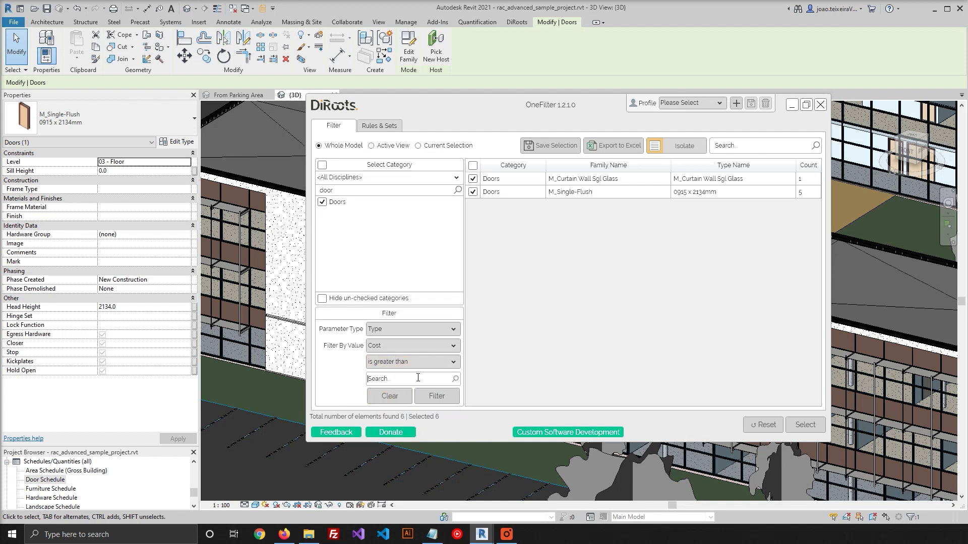
pyautogui.write('1')
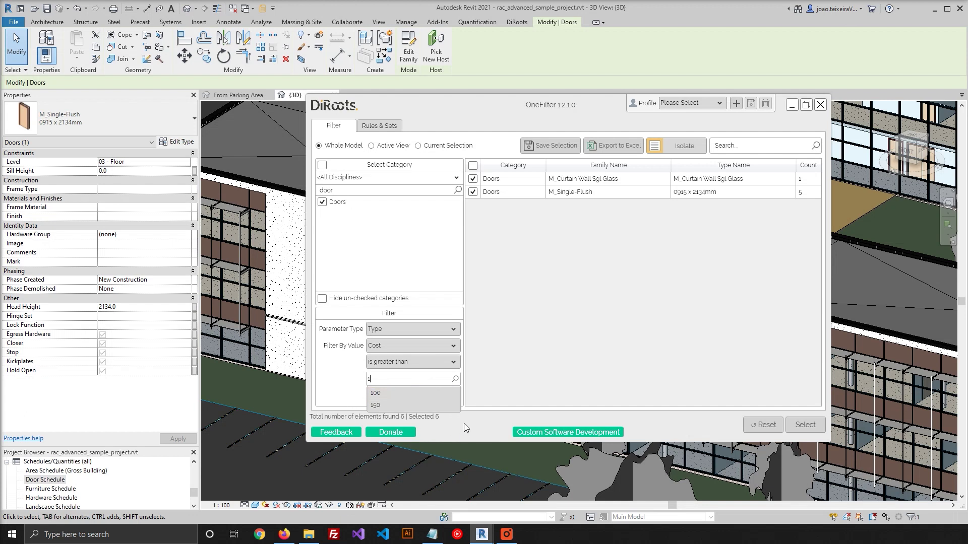
pyautogui.click(380, 395)
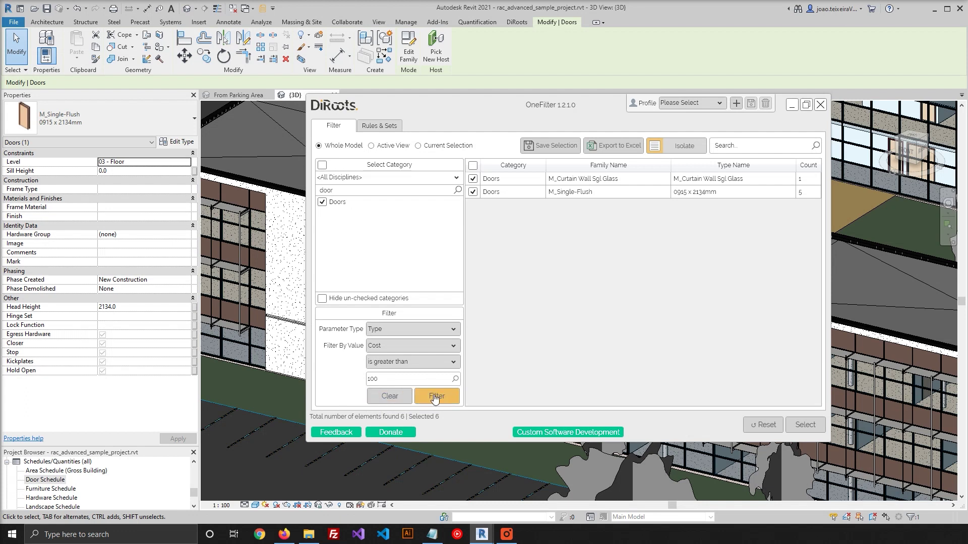
# - Isolate the six M_Curtain Wall Dbl Glass doors and confirm their type Cost of 150
pyautogui.click(435, 398)
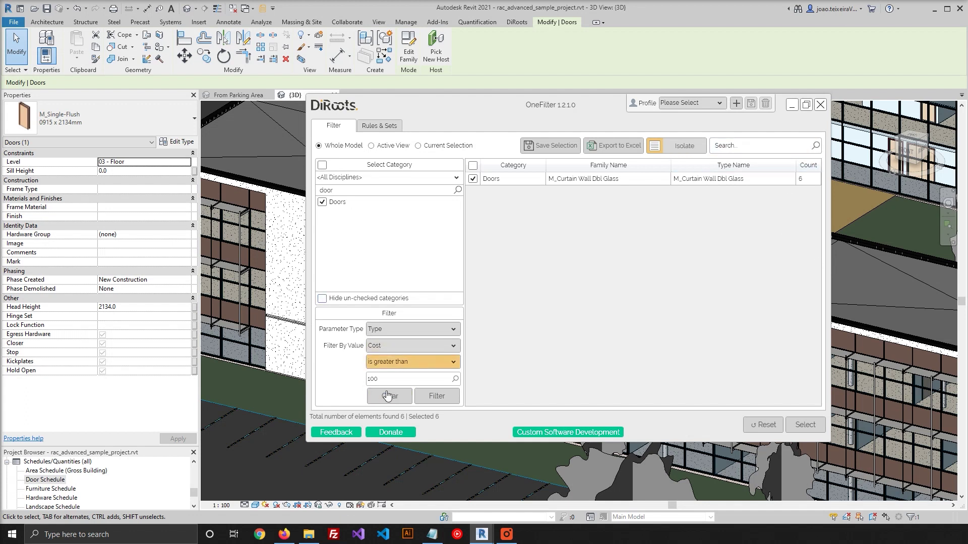
pyautogui.click(681, 145)
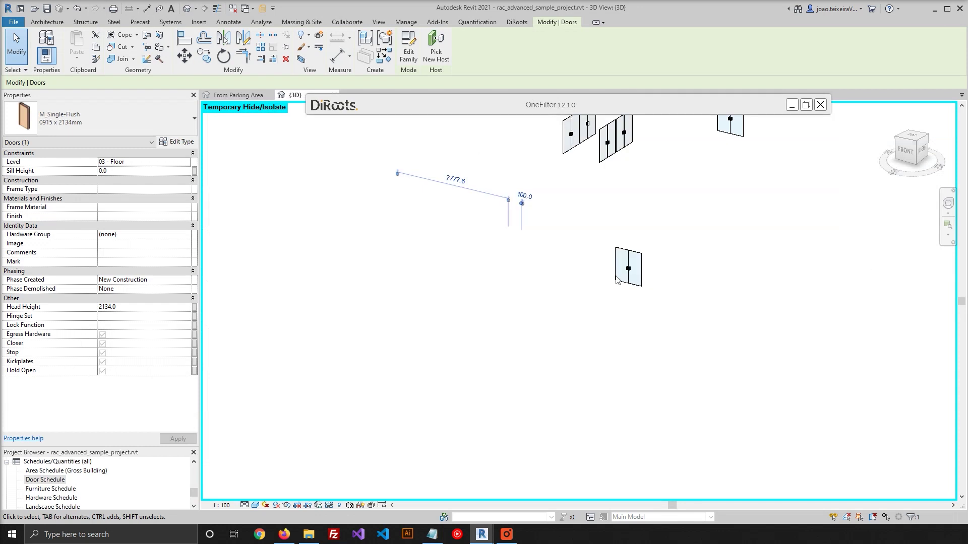
pyautogui.moveTo(661, 202); pyautogui.dragTo(623, 309, button='middle')
pyautogui.scroll(2, 551, 241)
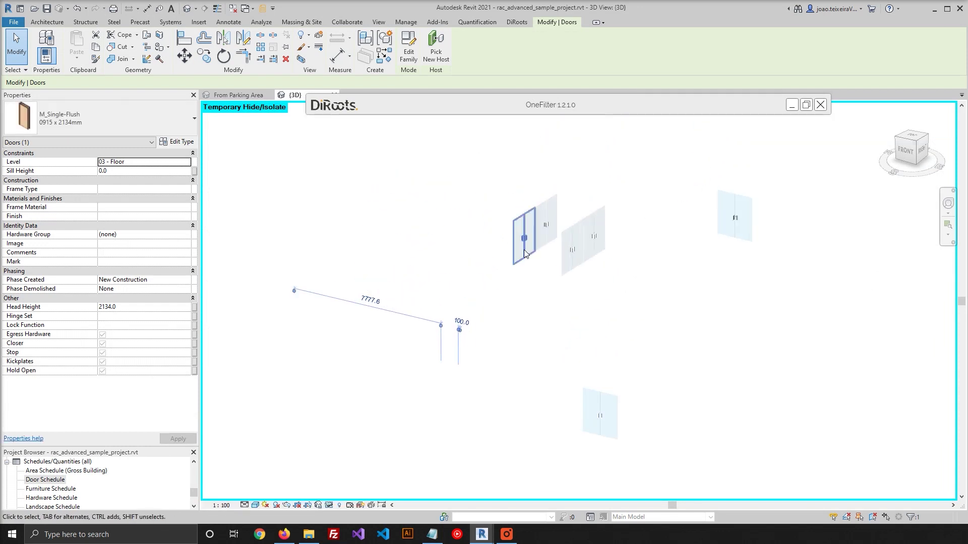
pyautogui.click(525, 261)
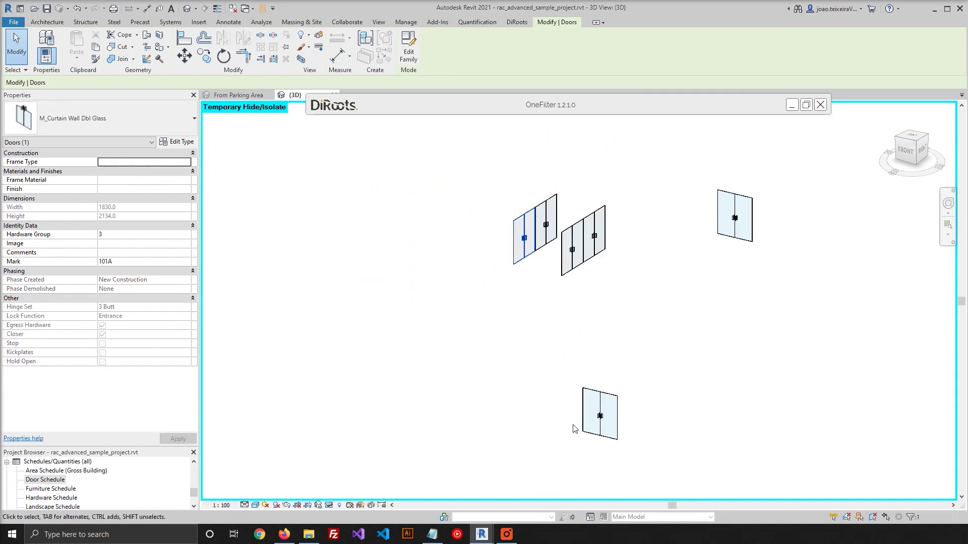
pyautogui.click(182, 142)
pyautogui.scroll(-5, 492, 327)
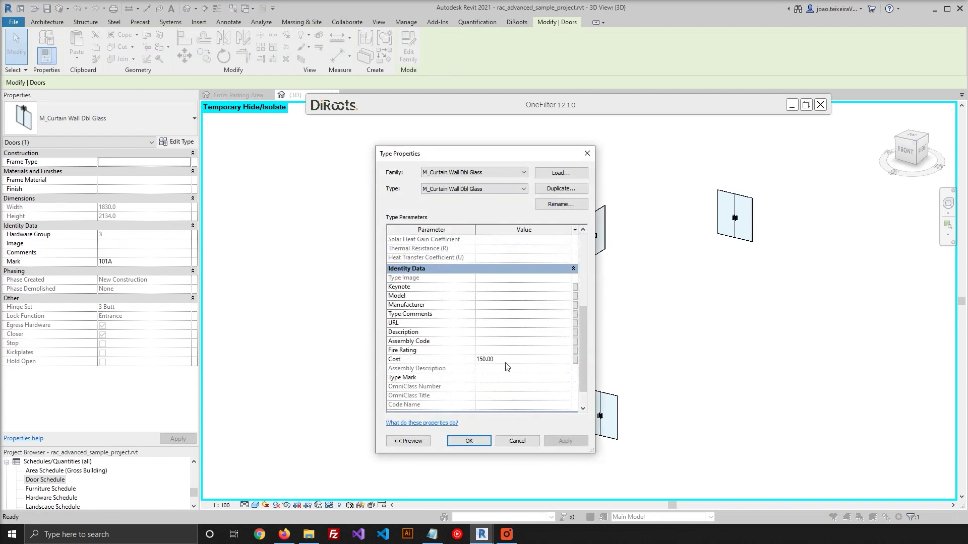
# - Close the door's Type Properties and unisolate the model
pyautogui.click(587, 153)
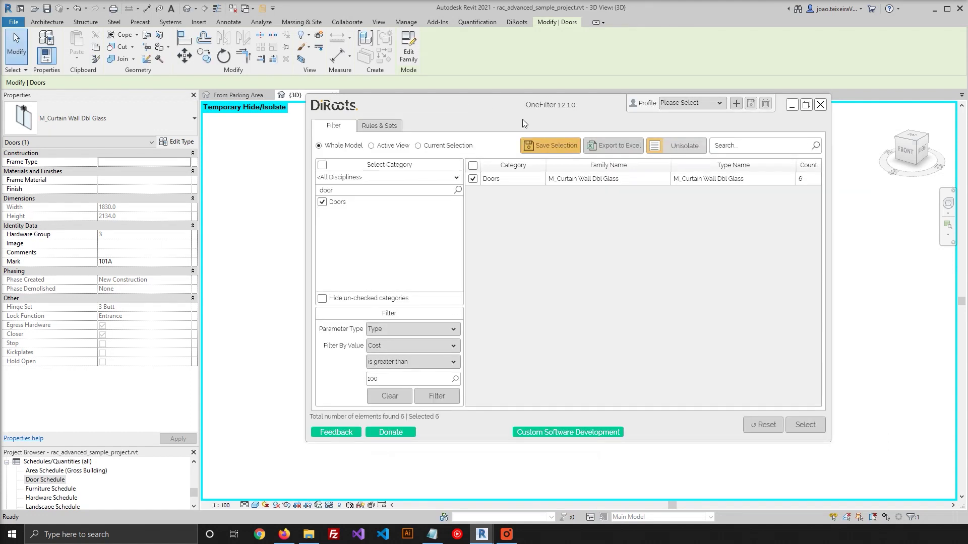
pyautogui.moveTo(554, 106); pyautogui.dragTo(557, 137)
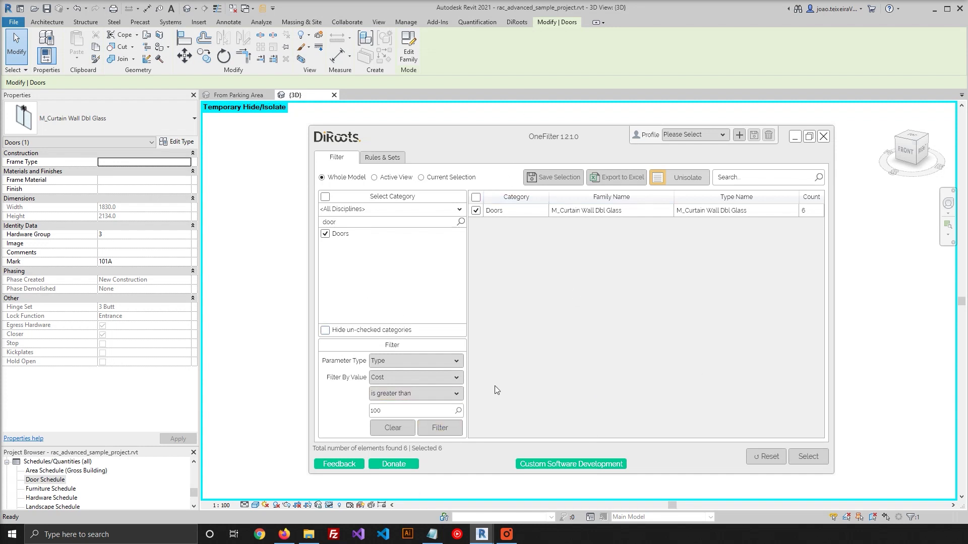
pyautogui.click(684, 181)
# - Create a saved selection of the six filtered doors named 'Doors-greater-than-100'
pyautogui.click(556, 177)
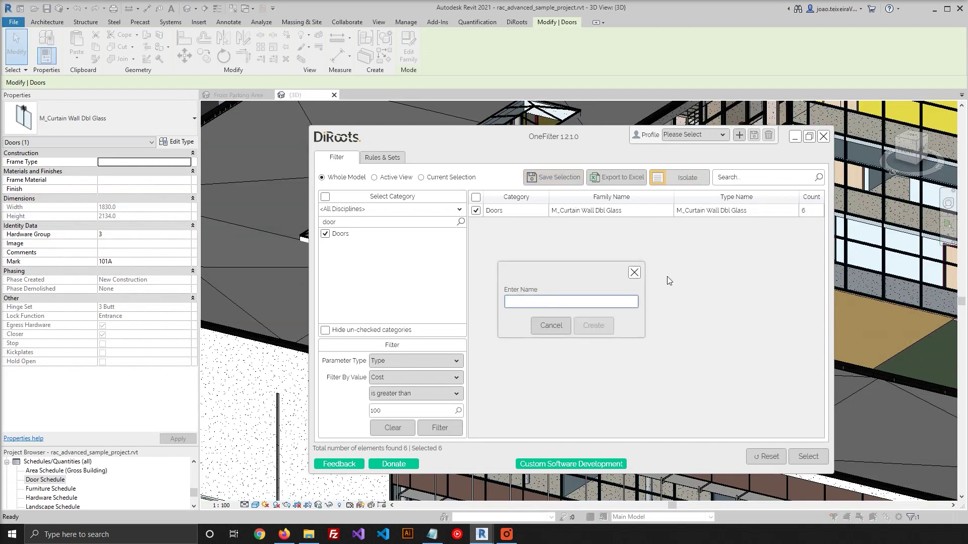
pyautogui.write('Doors-great')
pyautogui.write('er-')
pyautogui.write('than')
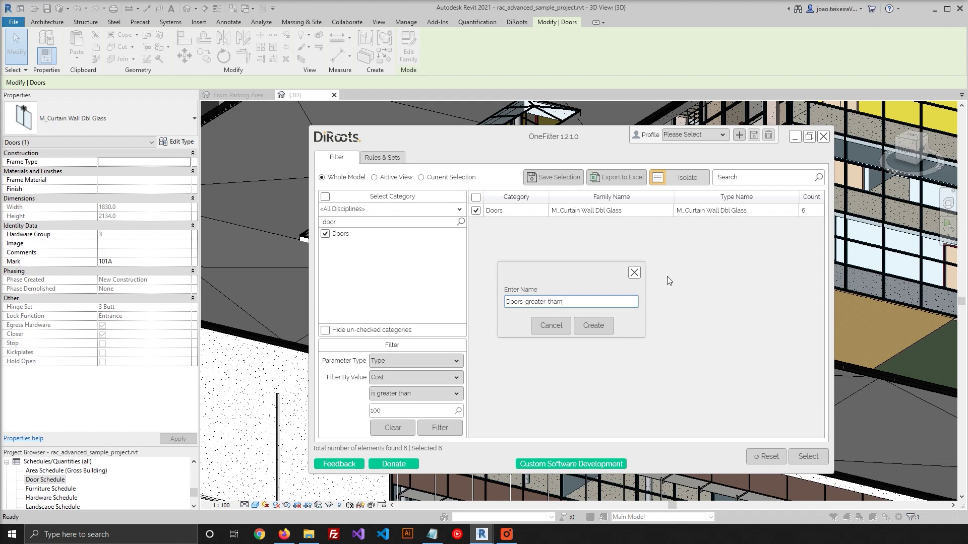
pyautogui.write('-10')
pyautogui.write('0')
pyautogui.click(601, 329)
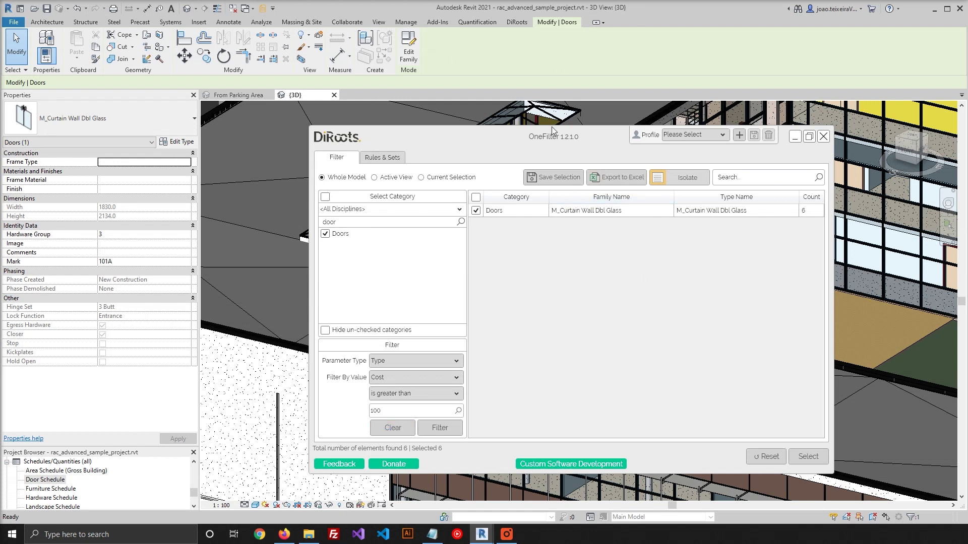
# - Load the Doors_greater_than_100 selection via Manage > Selection > Load
pyautogui.click(405, 23)
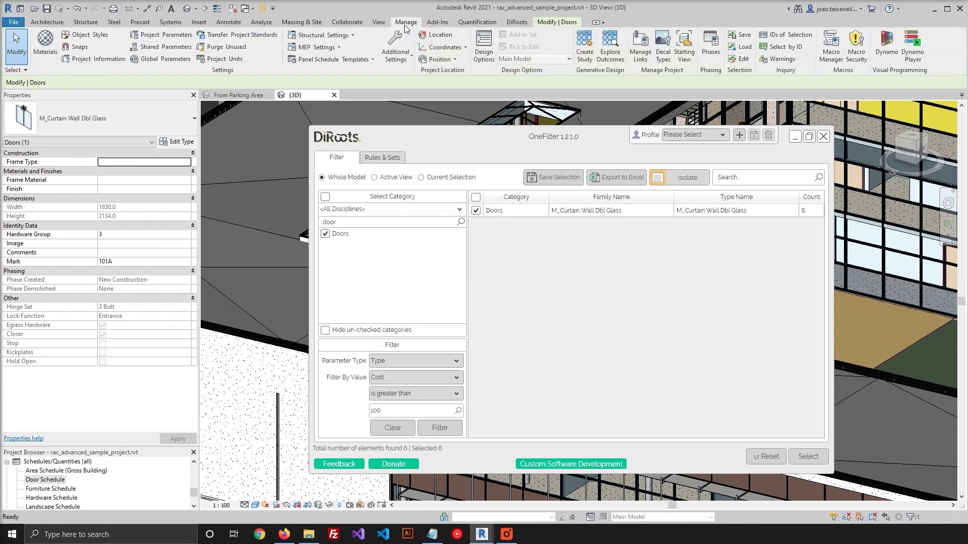
pyautogui.click(741, 47)
pyautogui.click(521, 172)
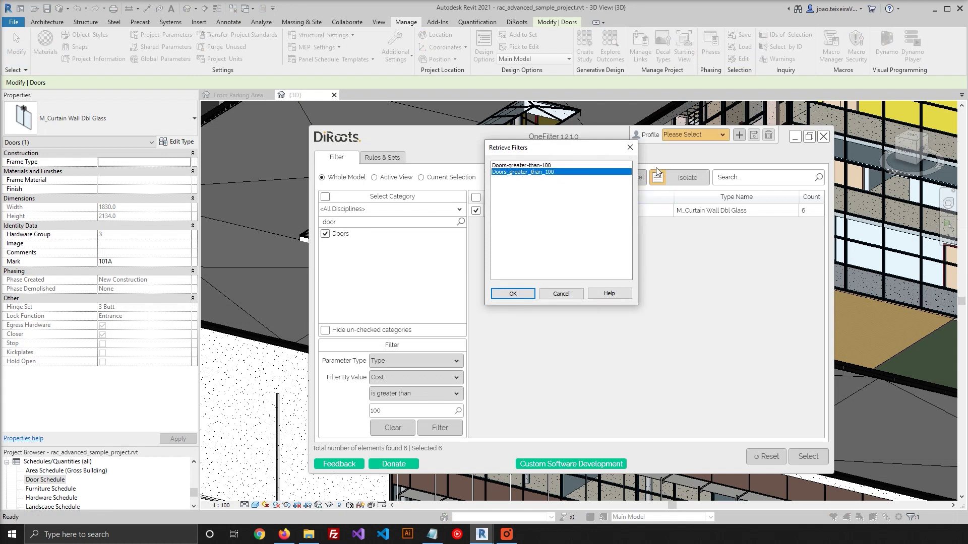
pyautogui.click(631, 147)
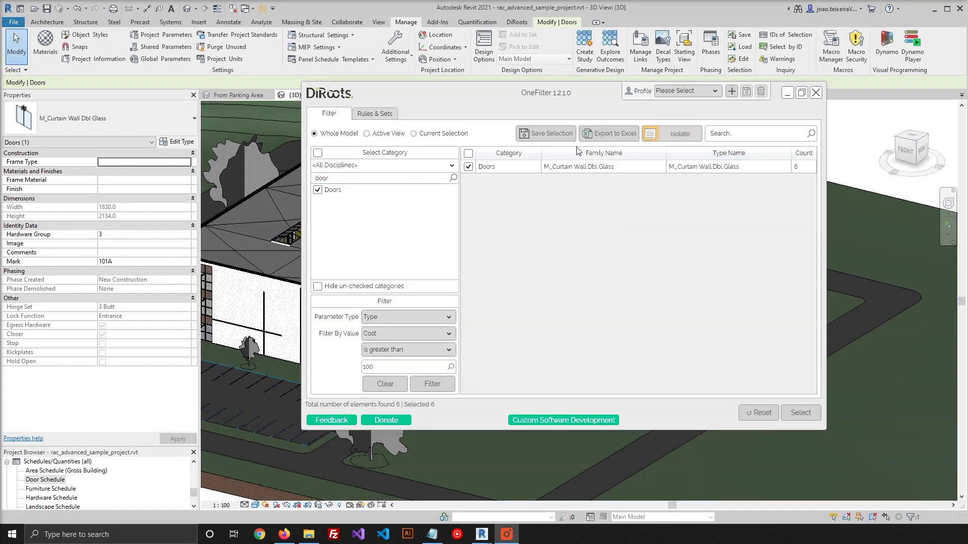
# - Switch to Rules & Sets filtering, tick Windows and Furniture, and clear the search
pyautogui.click(375, 113)
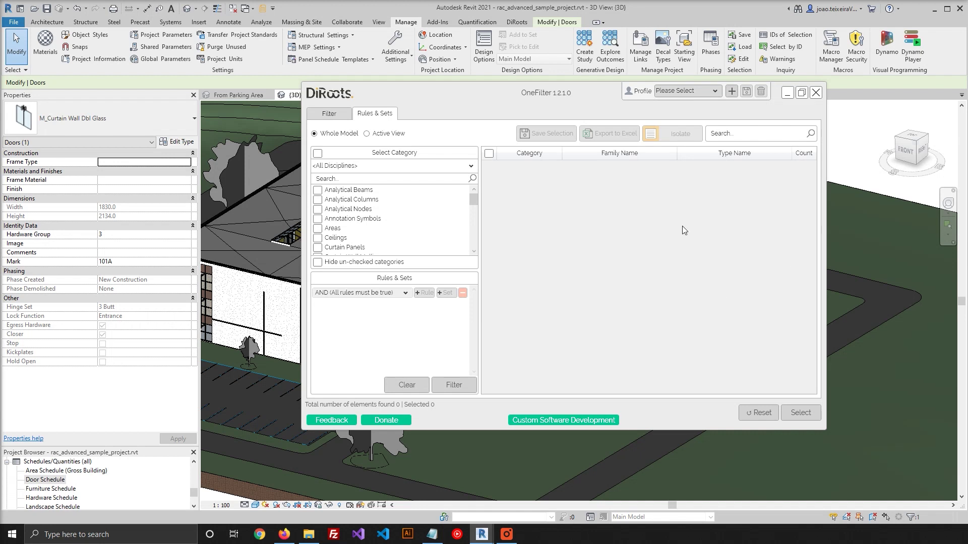
pyautogui.click(348, 178)
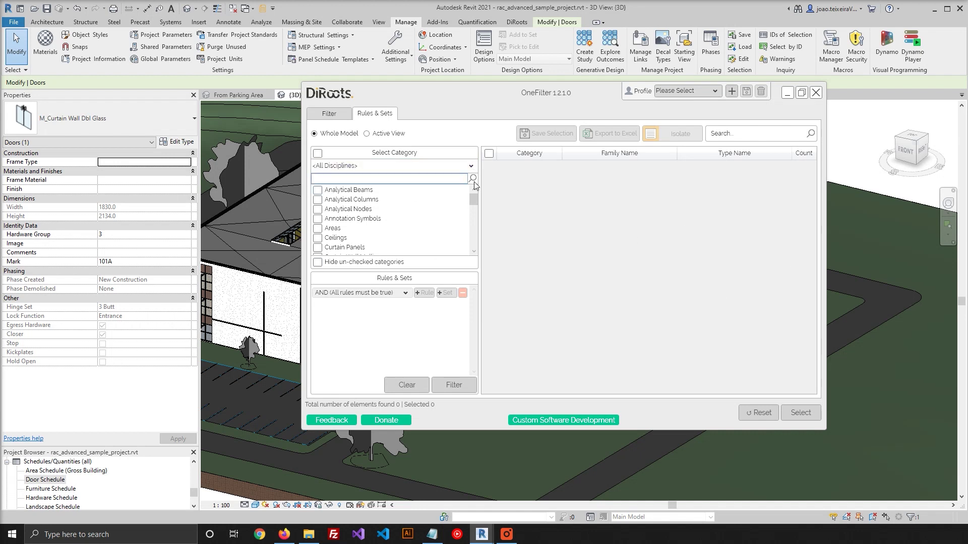
pyautogui.write('wind')
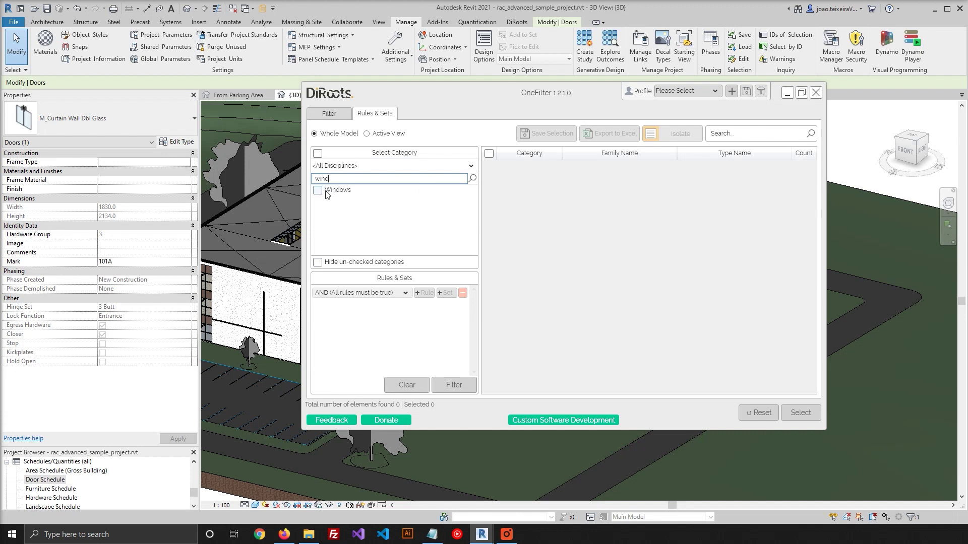
pyautogui.click(324, 191)
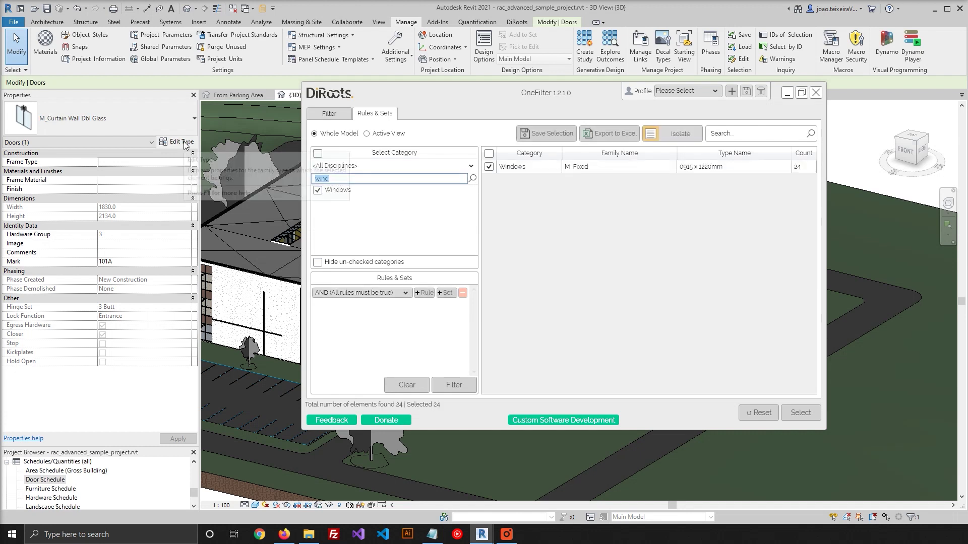
pyautogui.write('furn')
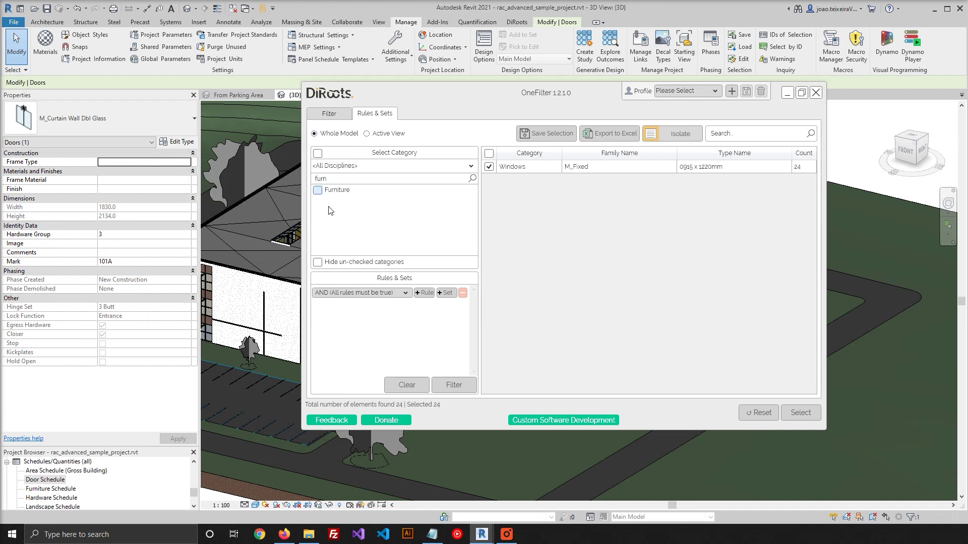
pyautogui.click(317, 190)
pyautogui.press('Tab')
pyautogui.press('Tab')
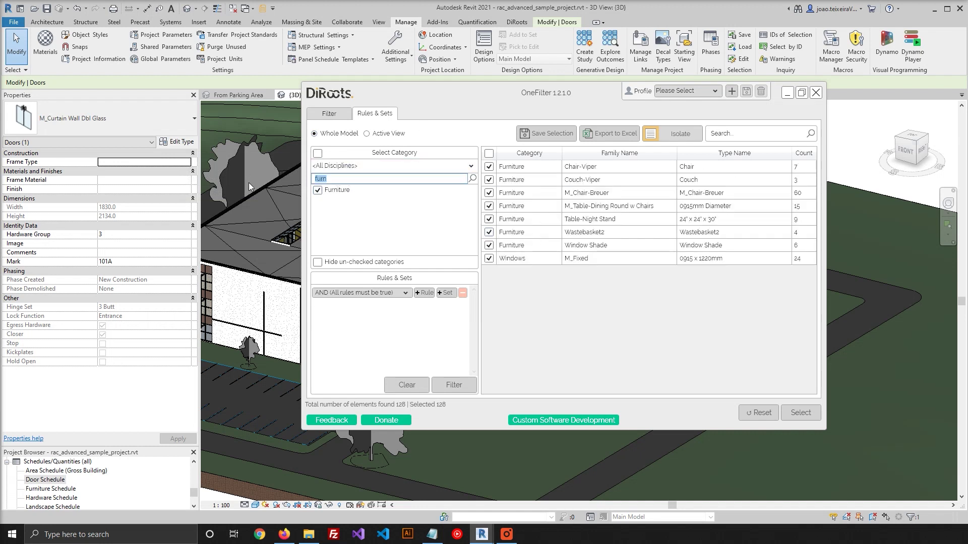
pyautogui.press('BackSpace')
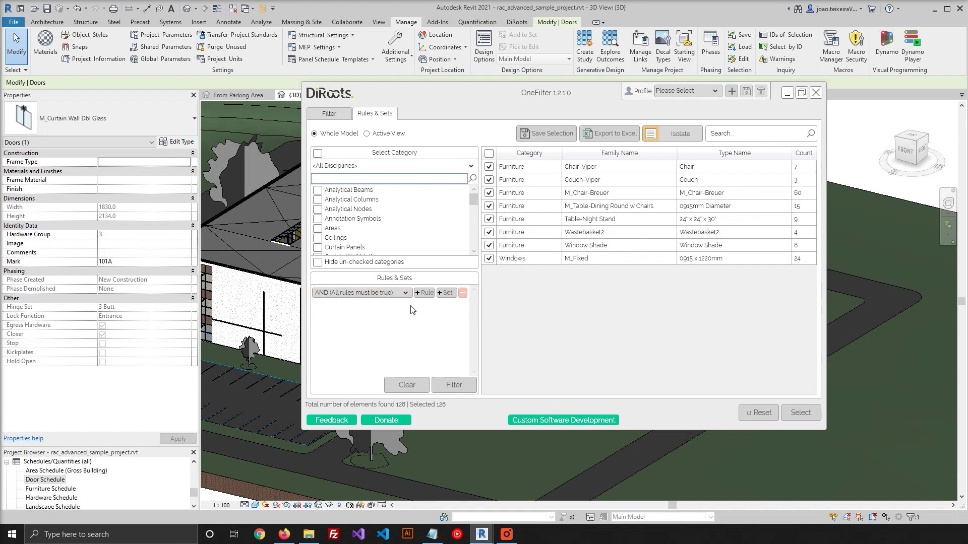
# - Set the rule set logic to OR and add the rule Family equals Chair-Viper
pyautogui.click(347, 295)
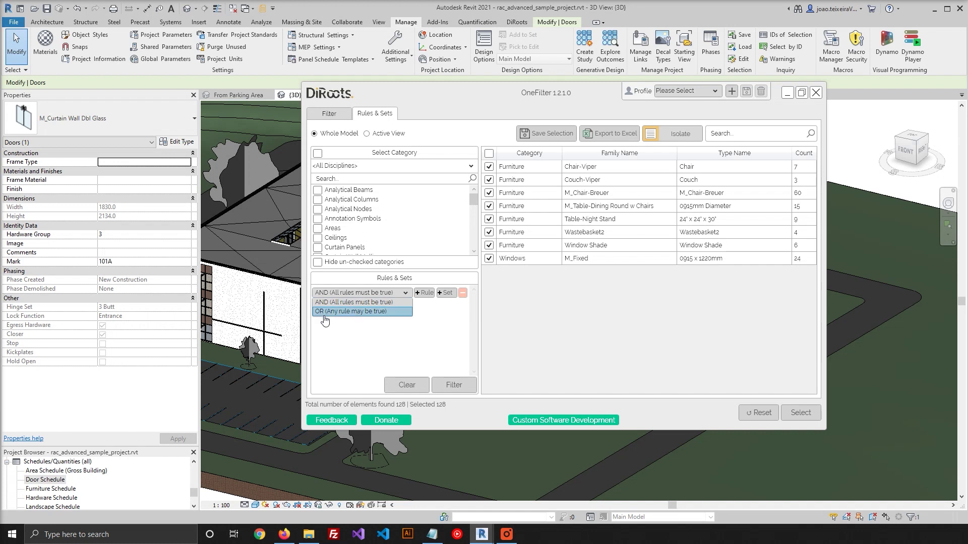
pyautogui.click(340, 301)
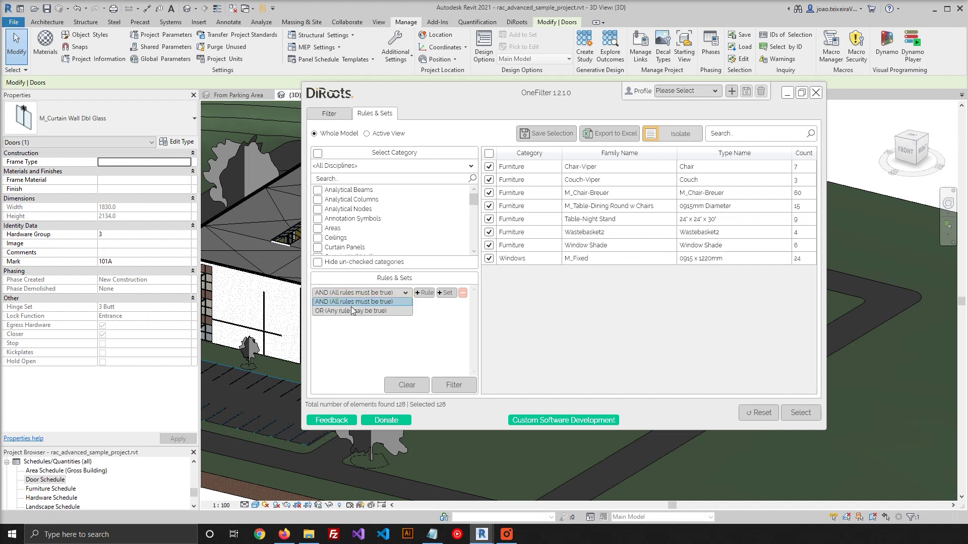
pyautogui.click(355, 314)
pyautogui.click(425, 293)
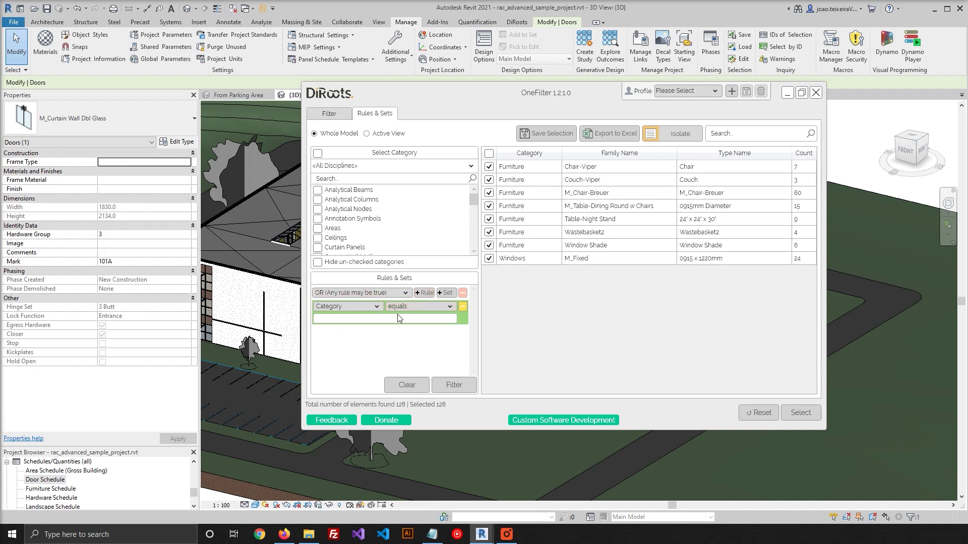
pyautogui.click(363, 306)
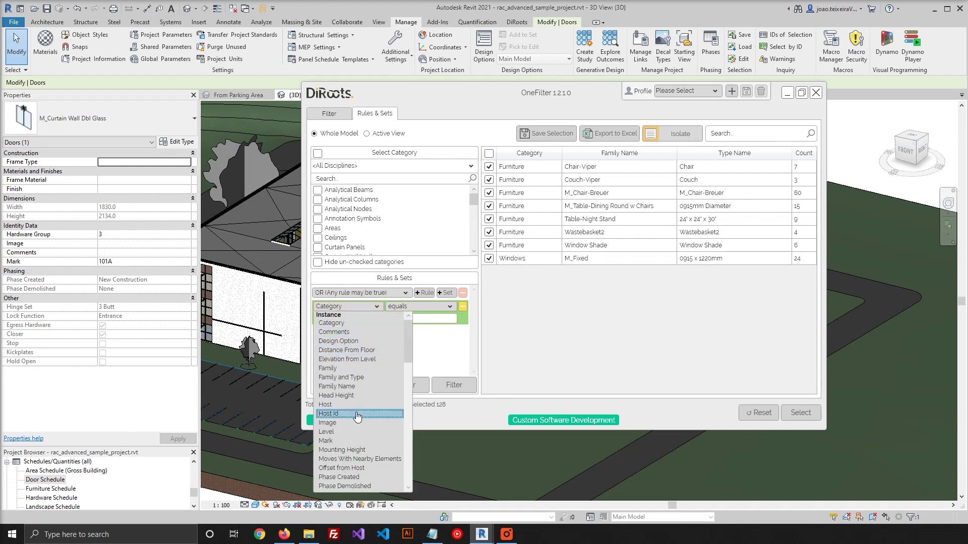
pyautogui.click(332, 368)
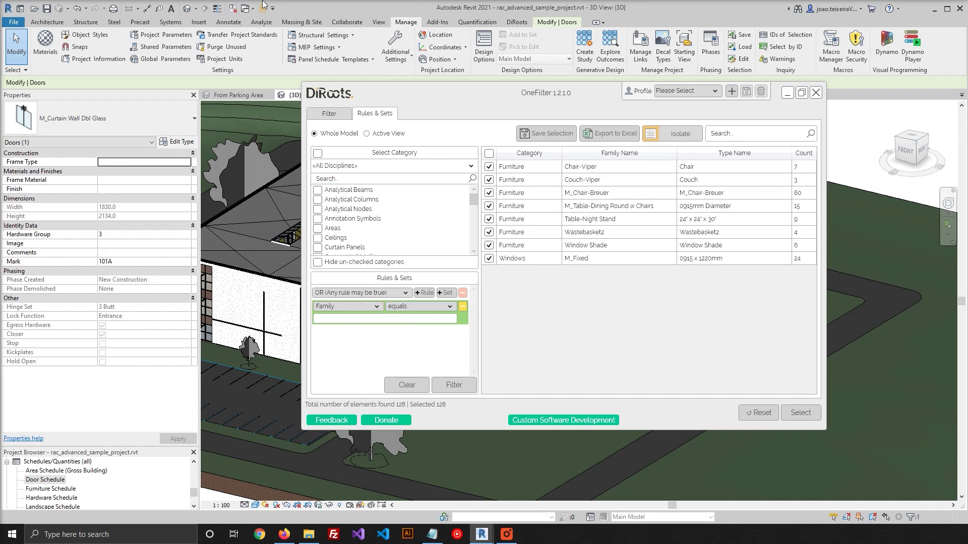
pyautogui.click(360, 317)
pyautogui.write('chair')
pyautogui.click(360, 331)
# - Add a second rule Family equals Couch-Viper, then move and enlarge OneFilter
pyautogui.click(424, 292)
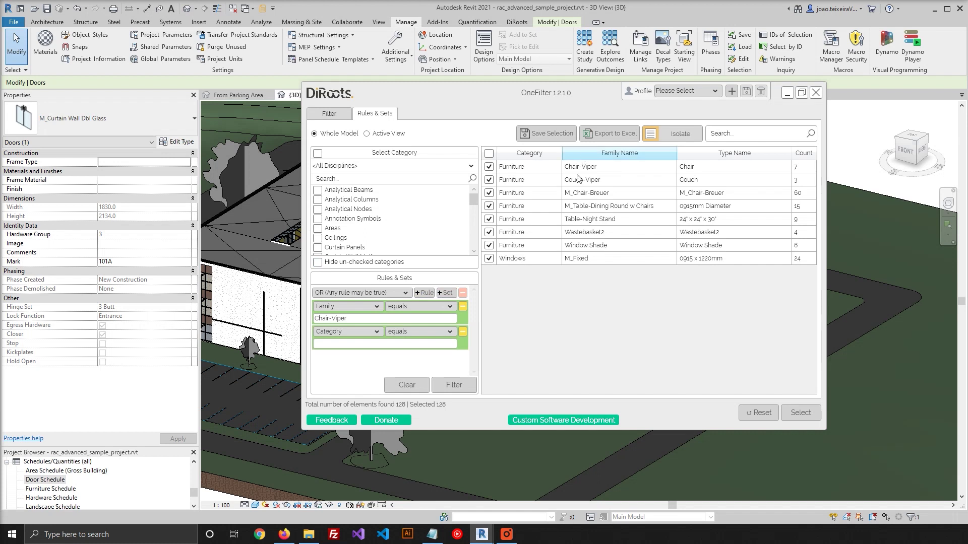
pyautogui.click(341, 330)
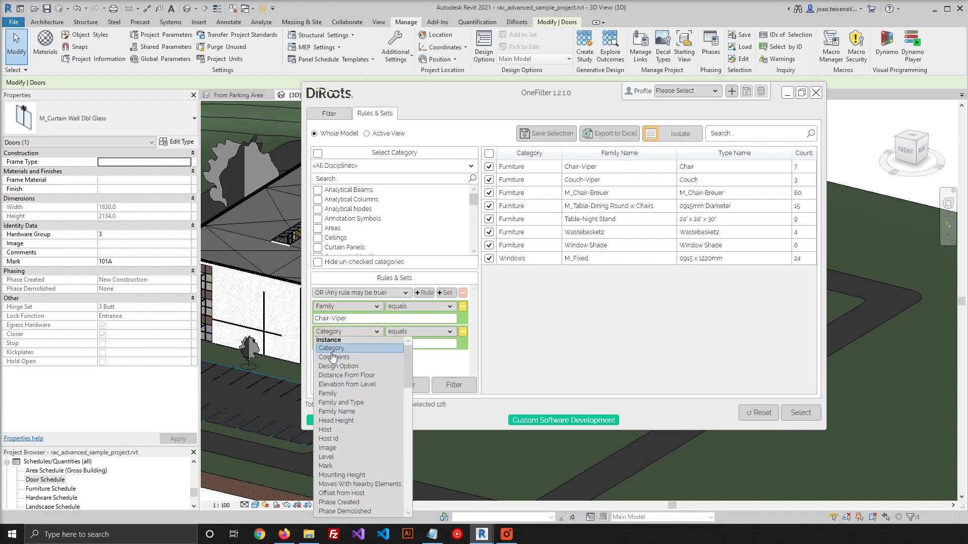
pyautogui.press('f')
pyautogui.click(333, 393)
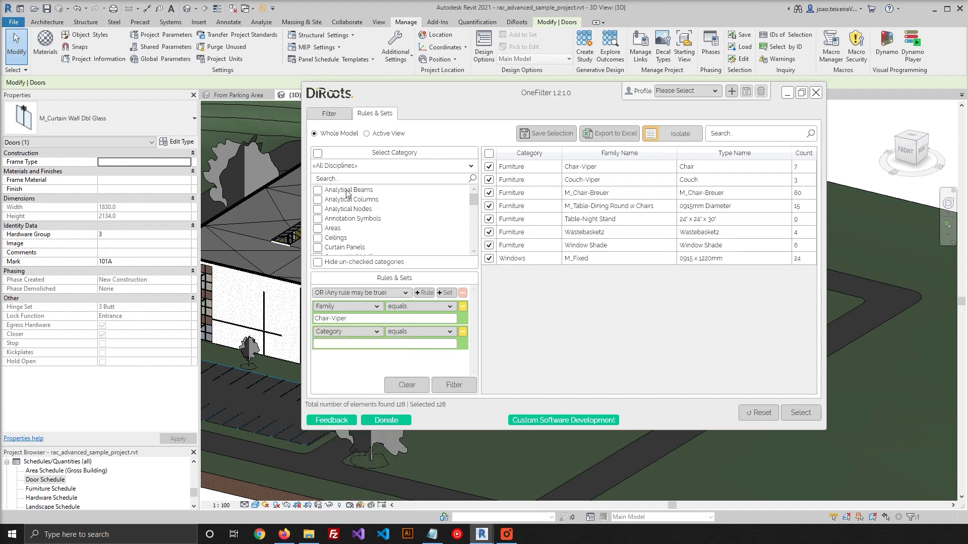
pyautogui.click(362, 348)
pyautogui.write('ch')
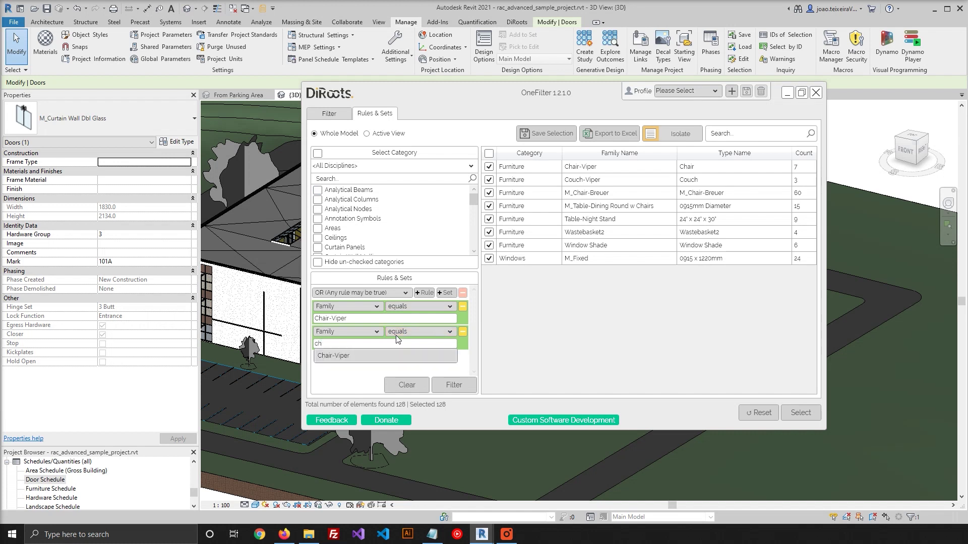
pyautogui.press('BackSpace')
pyautogui.write('u')
pyautogui.click(387, 356)
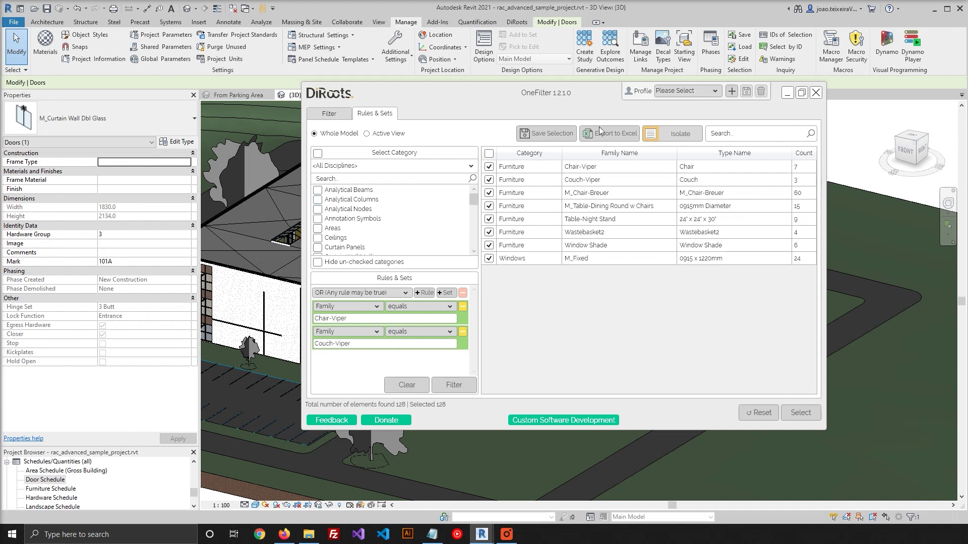
pyautogui.moveTo(558, 95); pyautogui.dragTo(449, 33)
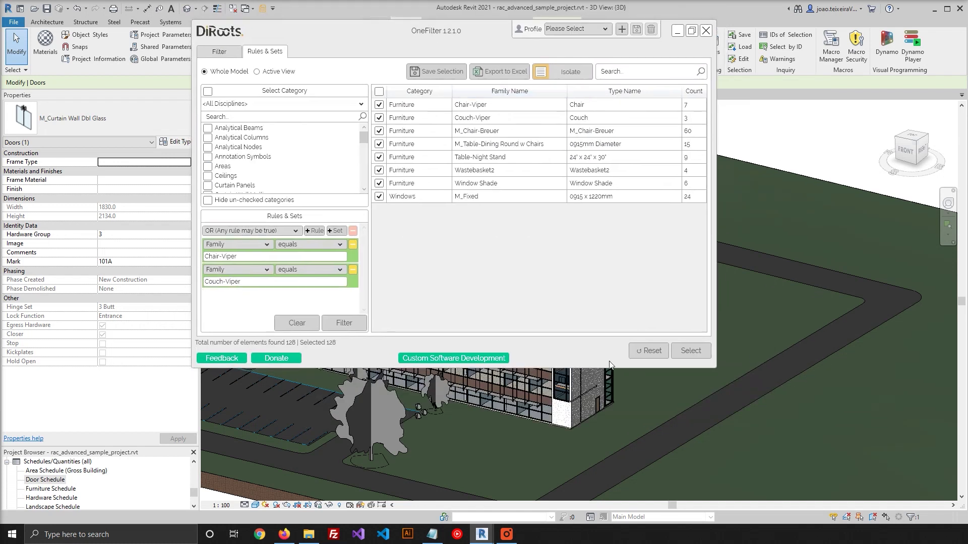
pyautogui.moveTo(716, 368); pyautogui.dragTo(716, 481)
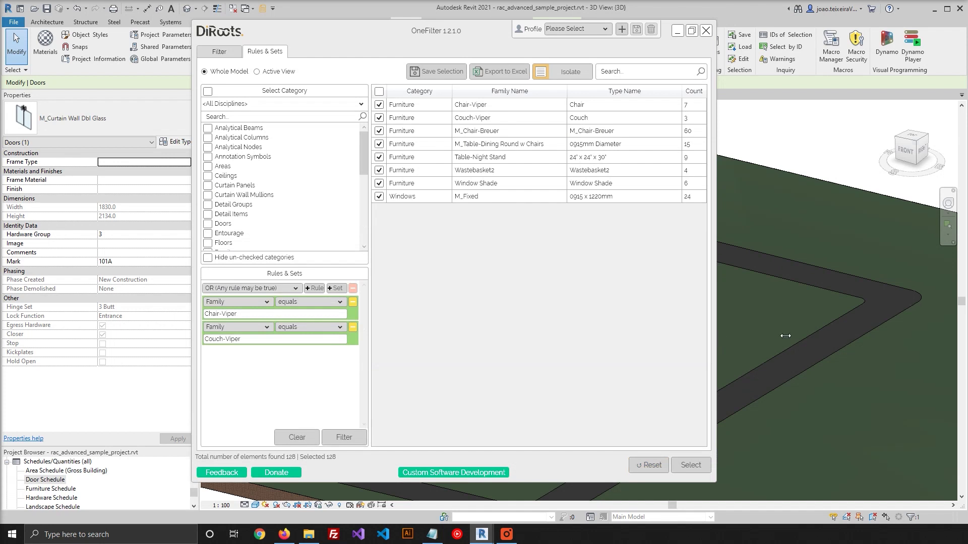
# - Widen OneFilter, add a third OR rule Category equals Windows, and add a new AND set
pyautogui.moveTo(716, 336); pyautogui.dragTo(864, 328)
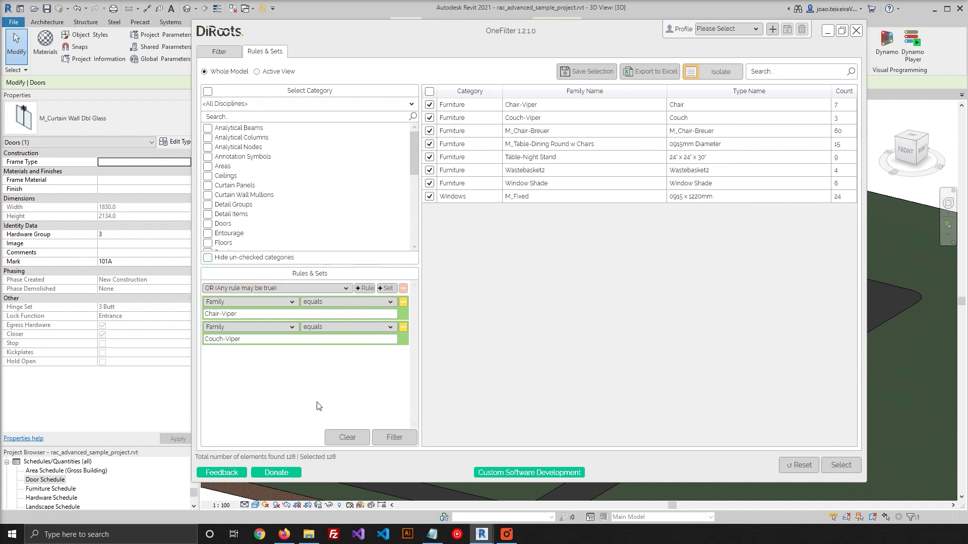
pyautogui.click(362, 288)
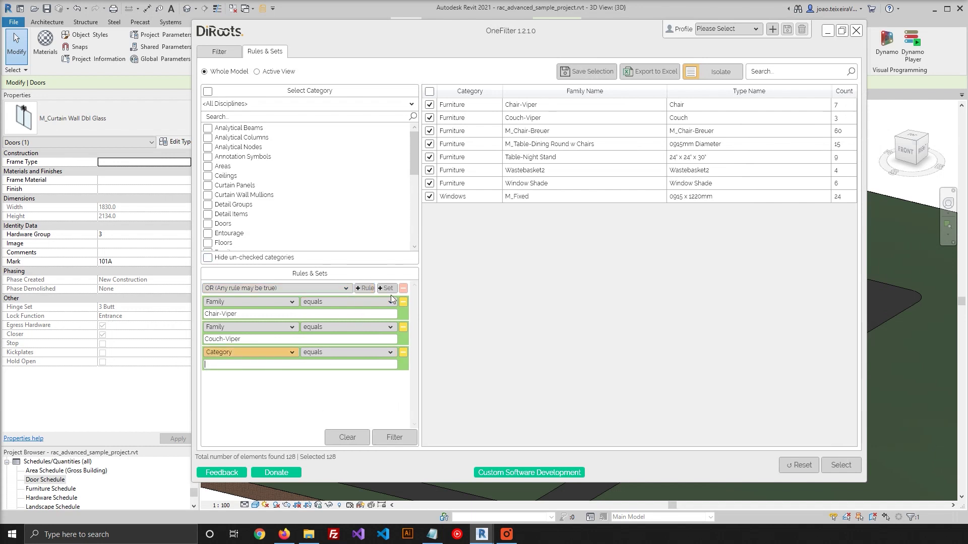
pyautogui.write('win')
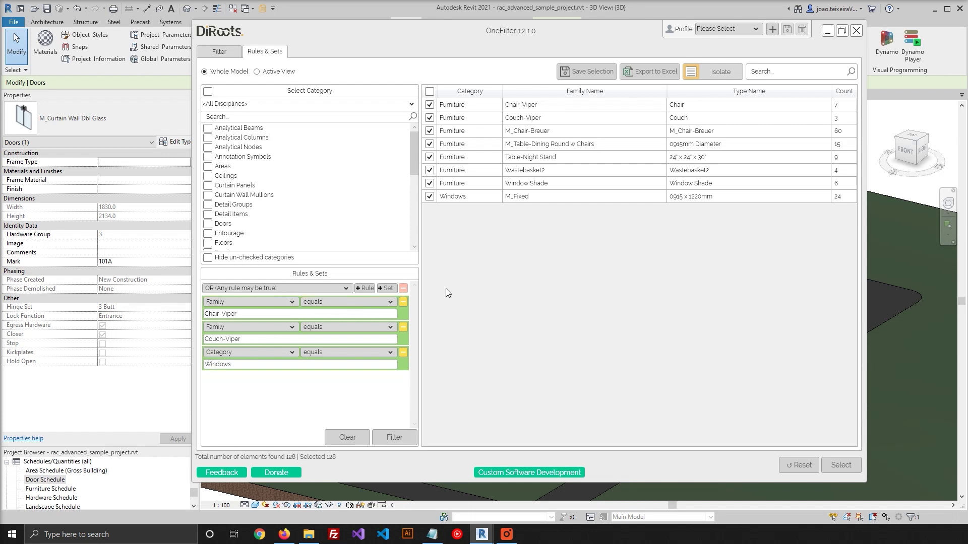
pyautogui.click(386, 289)
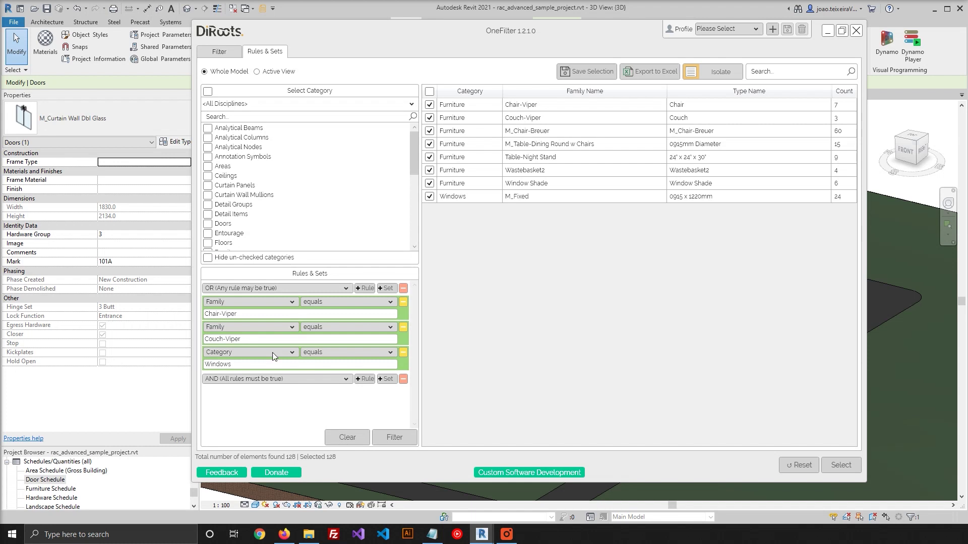
# - Add an AND rule Level equals 03 - Floor and run the filter, finding 19 elements
pyautogui.click(364, 380)
pyautogui.click(246, 393)
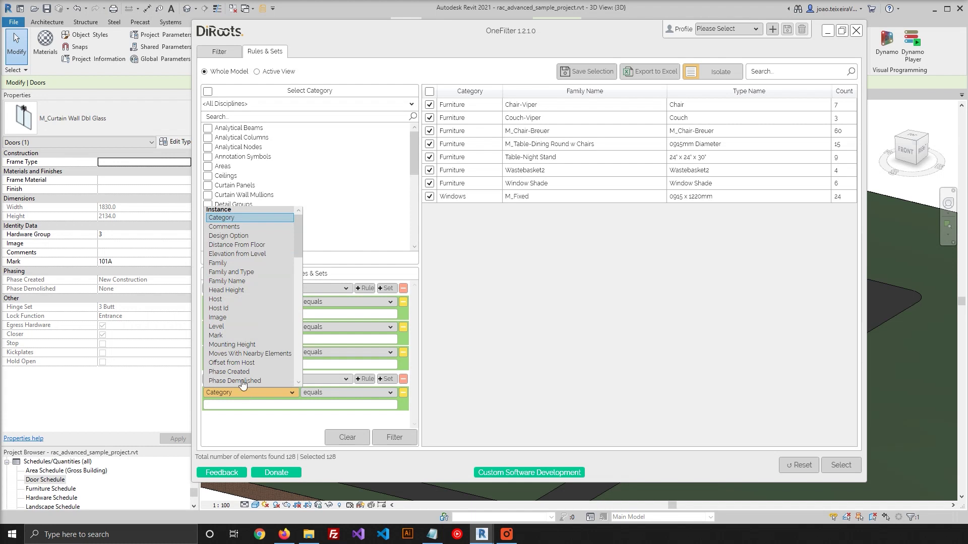
pyautogui.click(229, 327)
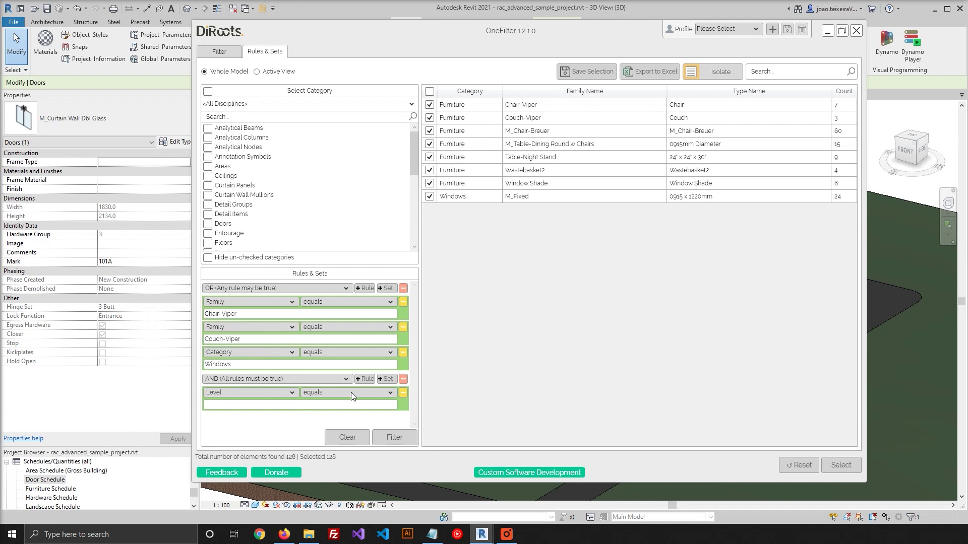
pyautogui.click(297, 407)
pyautogui.write('03')
pyautogui.click(227, 418)
pyautogui.write('- Floor')
pyautogui.click(393, 438)
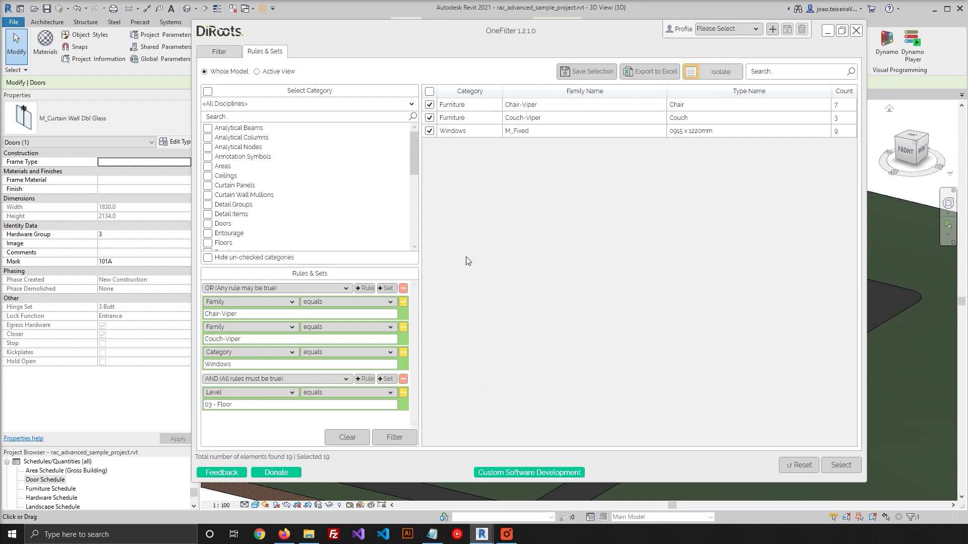
# - Isolate the 19 chairs, couches and windows in 3D and inspect them with OneFilter collapsed
pyautogui.click(704, 71)
pyautogui.doubleClick(553, 29)
pyautogui.moveTo(553, 29); pyautogui.dragTo(549, 127)
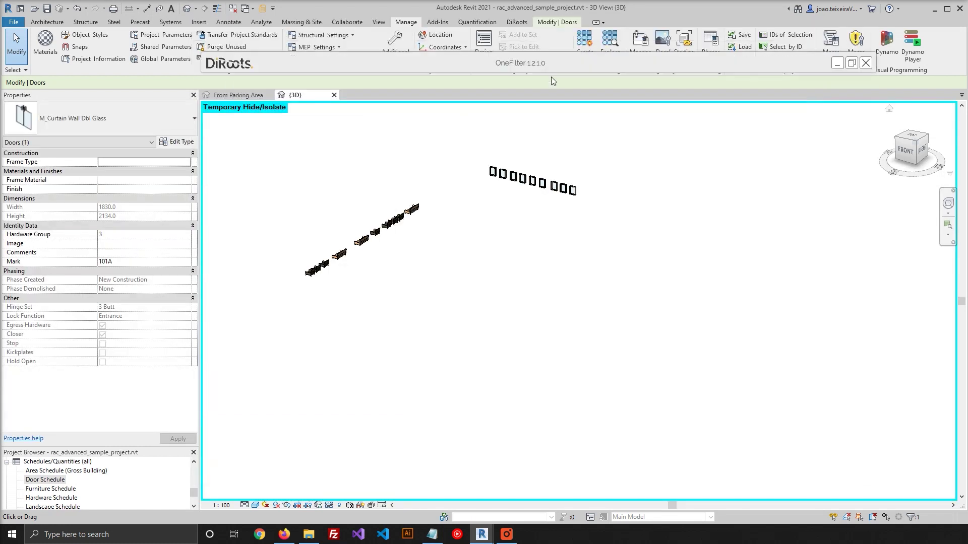
pyautogui.scroll(2, 320, 303)
pyautogui.scroll(2, 313, 353)
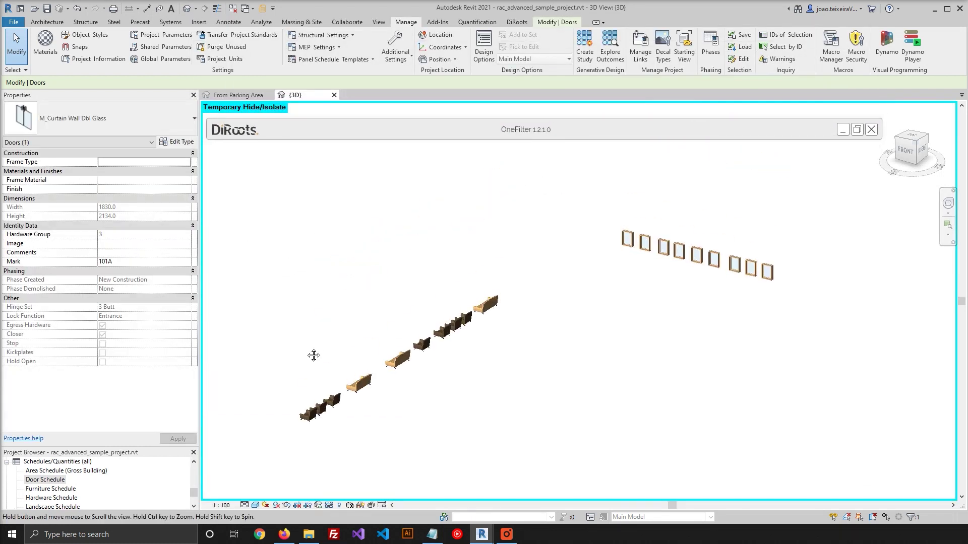
pyautogui.scroll(2, 298, 436)
pyautogui.scroll(2, 339, 326)
pyautogui.scroll(1, 339, 326)
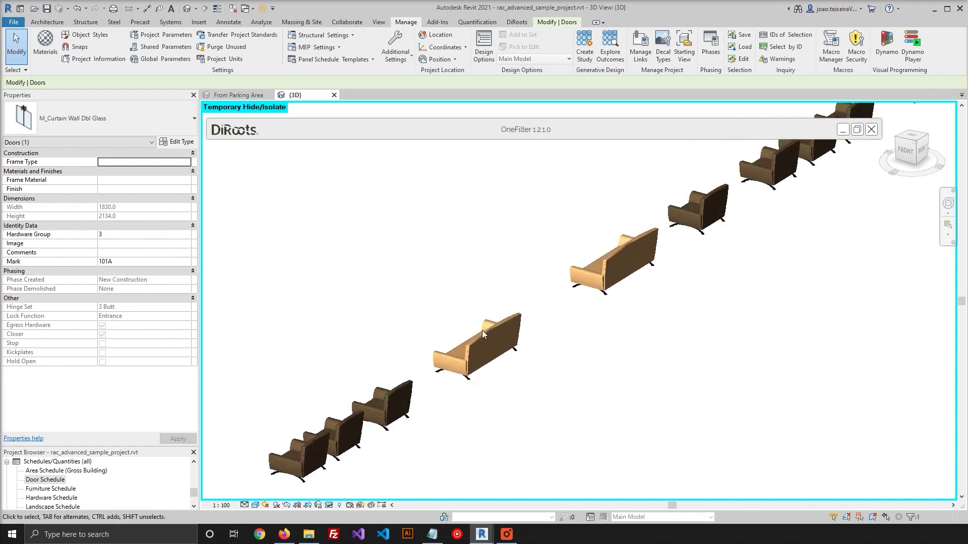
pyautogui.scroll(-2, 569, 437)
pyautogui.scroll(-2, 567, 436)
pyautogui.scroll(-2, 670, 325)
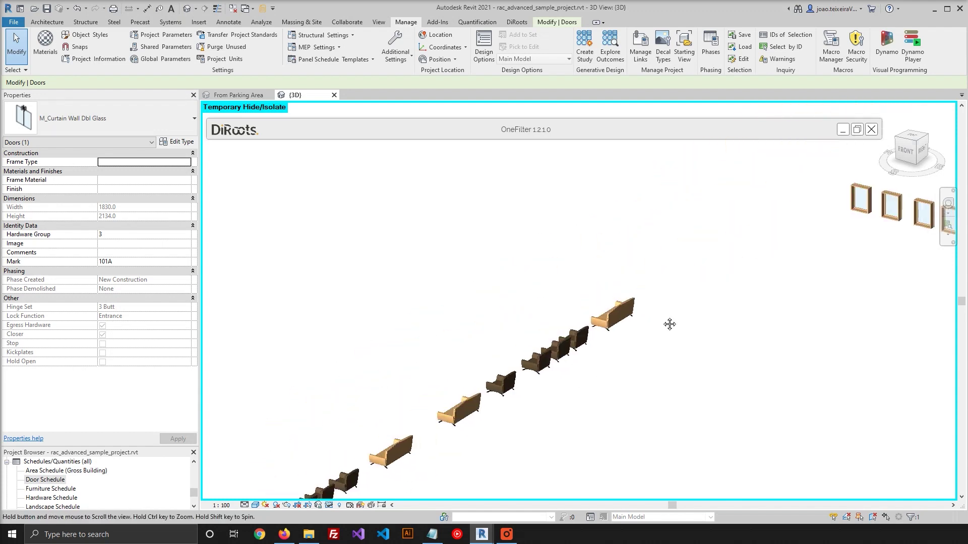
pyautogui.moveTo(670, 325); pyautogui.dragTo(414, 328, button='middle')
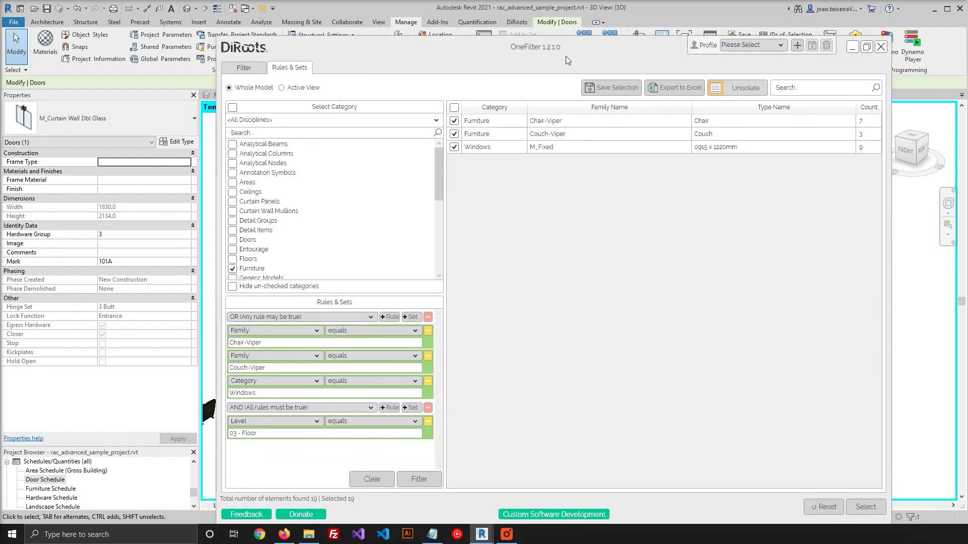
pyautogui.moveTo(556, 115); pyautogui.dragTo(562, 47)
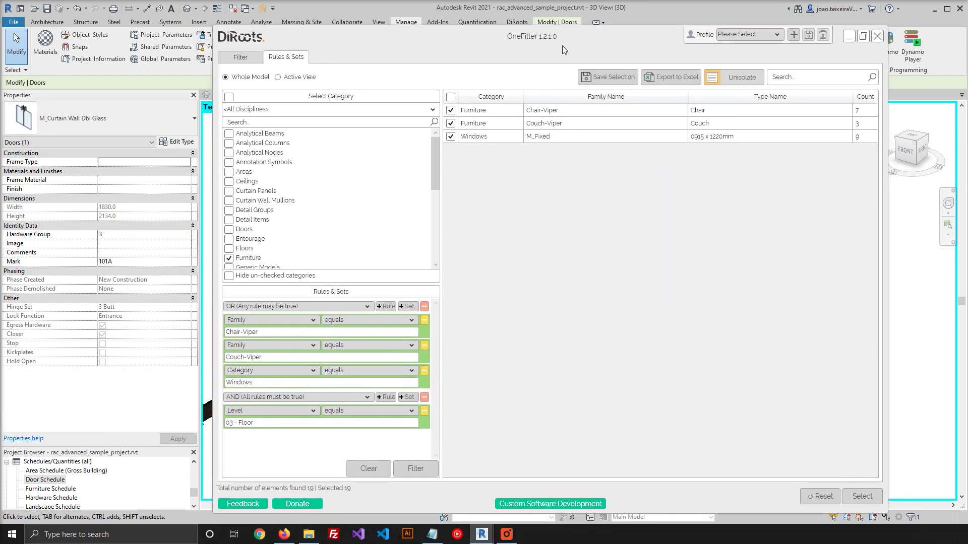
# - Unisolate the elements and create a profile named Windows&Furniture_2020, bringing up its save prompt
pyautogui.click(735, 84)
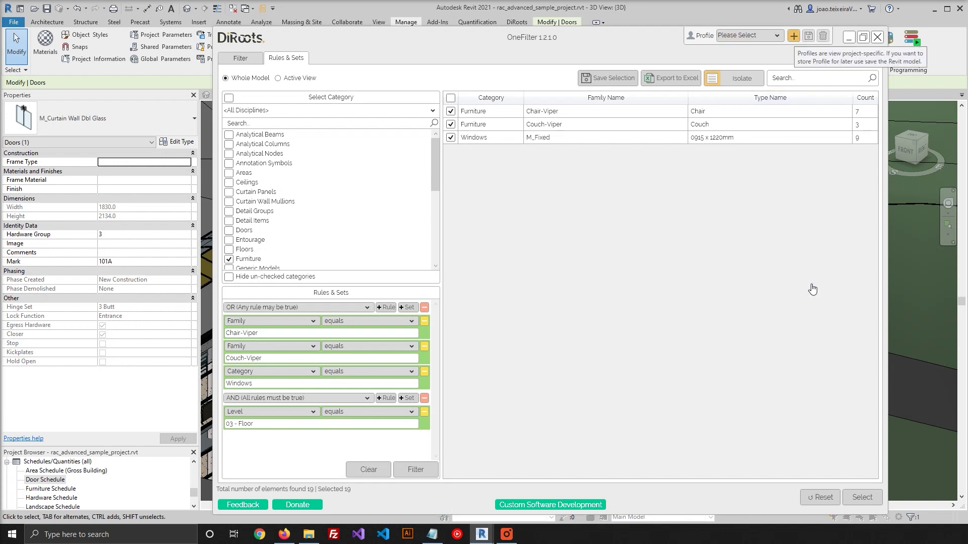
pyautogui.click(548, 262)
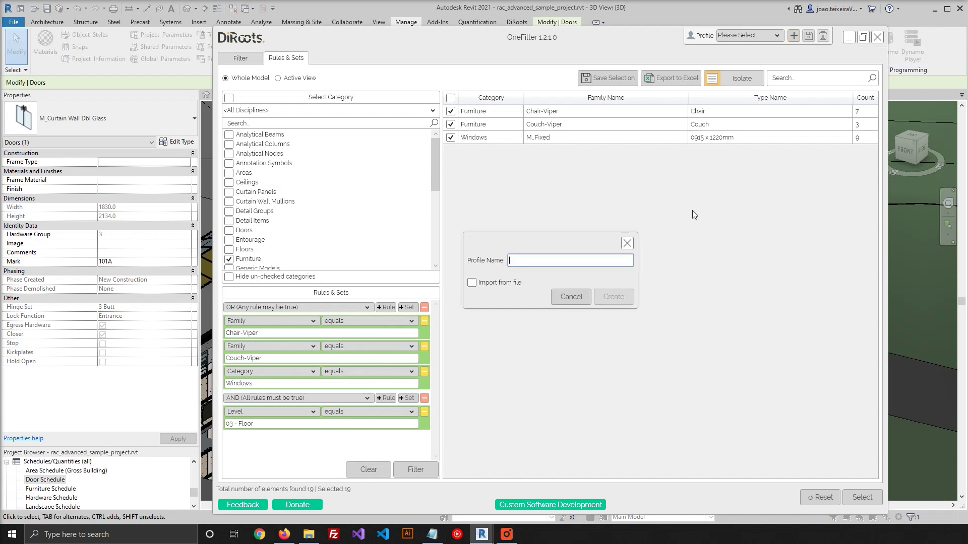
pyautogui.write('Windows&F')
pyautogui.write('u')
pyautogui.write('rniture')
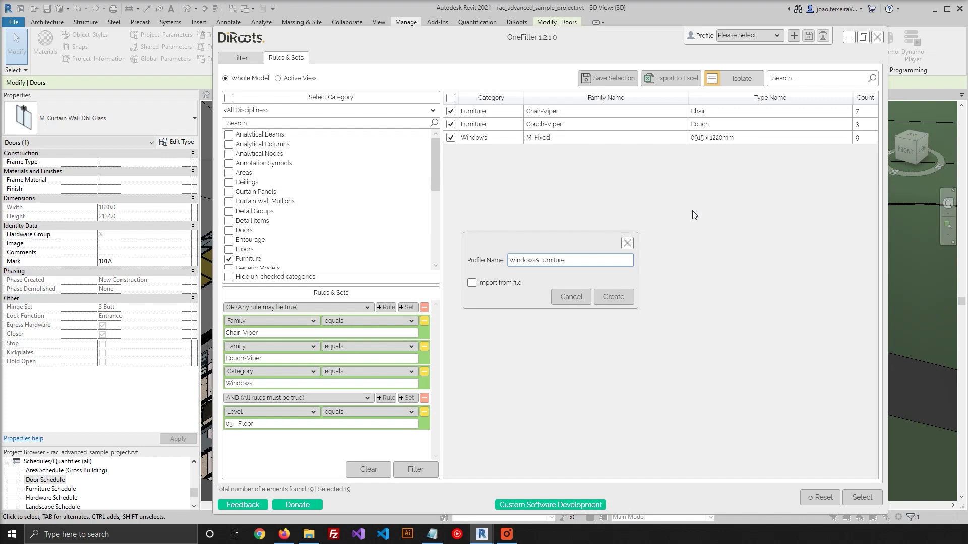
pyautogui.write('_2020')
pyautogui.click(633, 303)
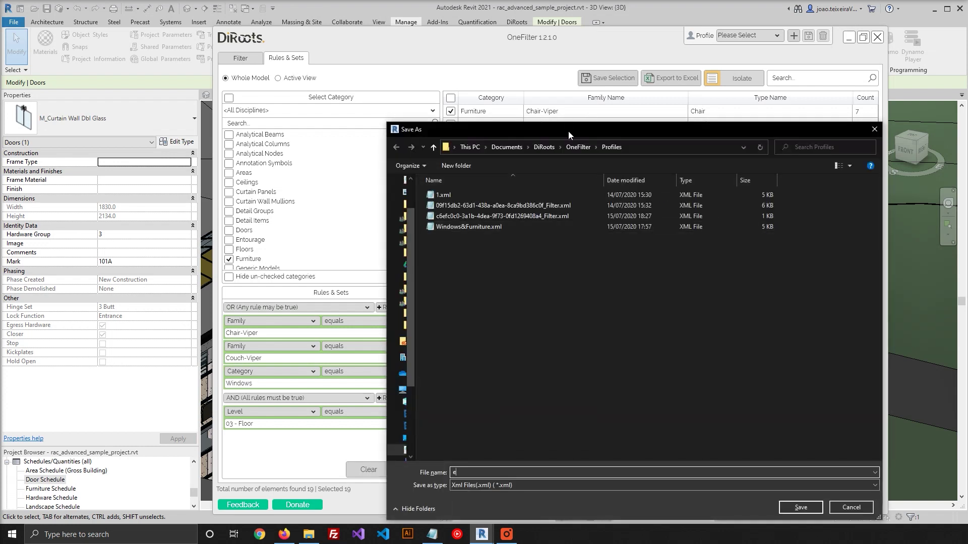
# - Save the profile as Windows&Furniture.xml in the Profiles folder, overwriting the existing file
pyautogui.moveTo(567, 130); pyautogui.dragTo(525, 61)
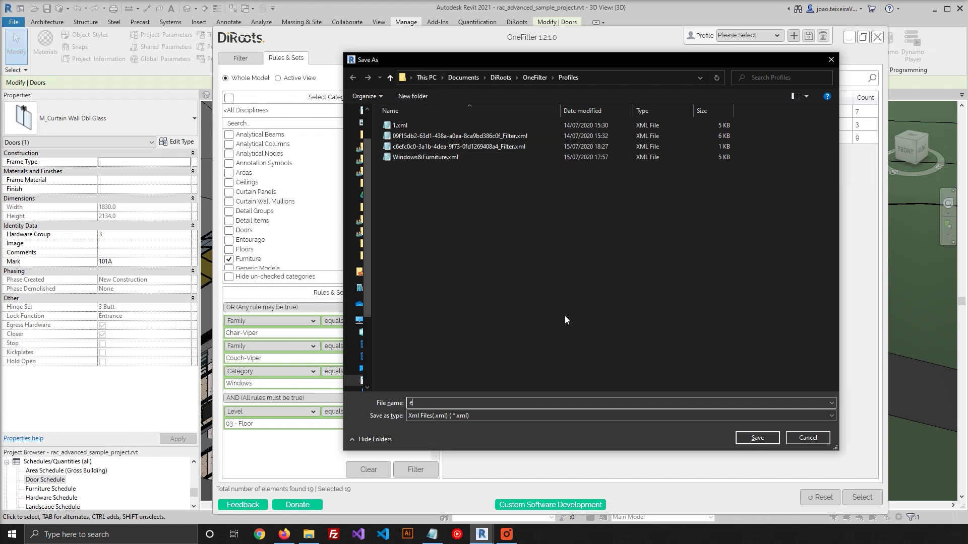
pyautogui.moveTo(556, 52); pyautogui.dragTo(571, 49)
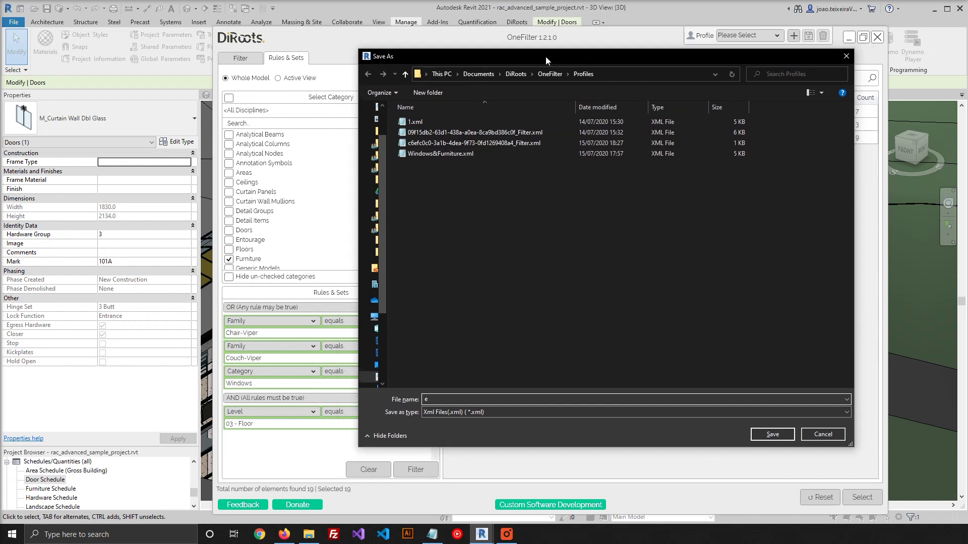
pyautogui.write('Wind')
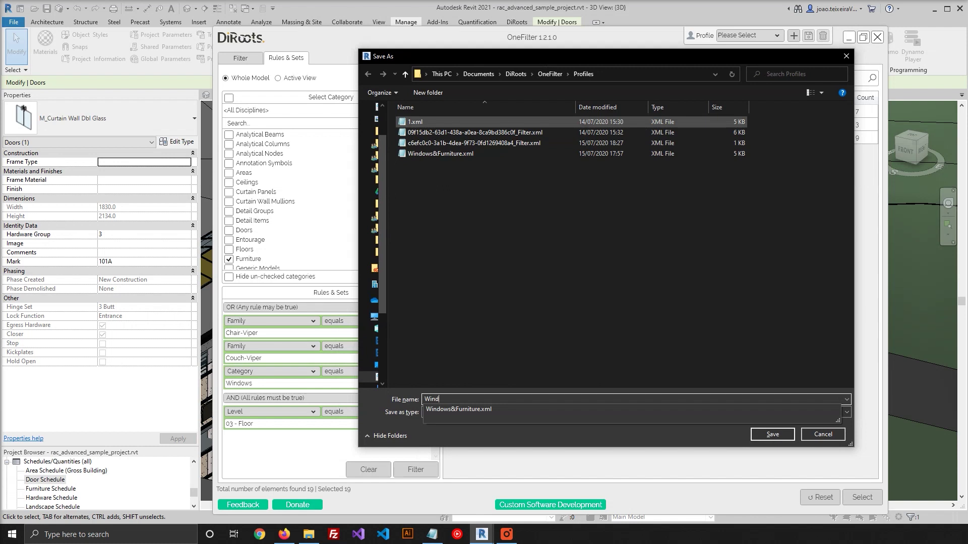
pyautogui.write('ow')
pyautogui.press('Down')
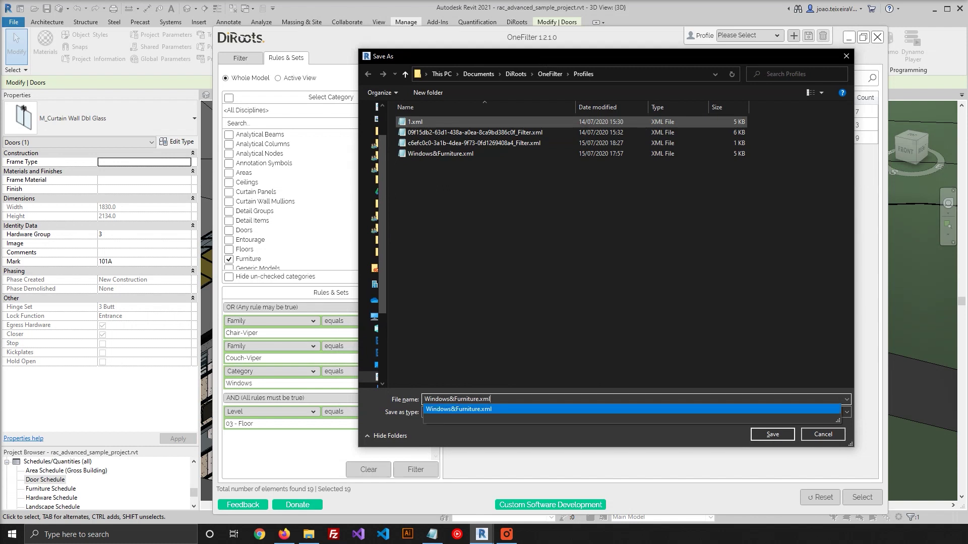
pyautogui.press('Return')
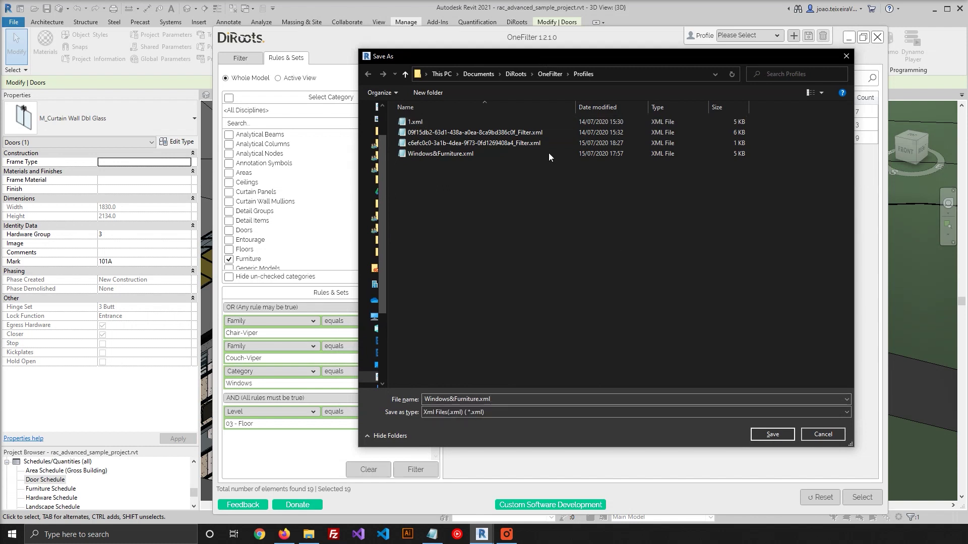
pyautogui.click(772, 434)
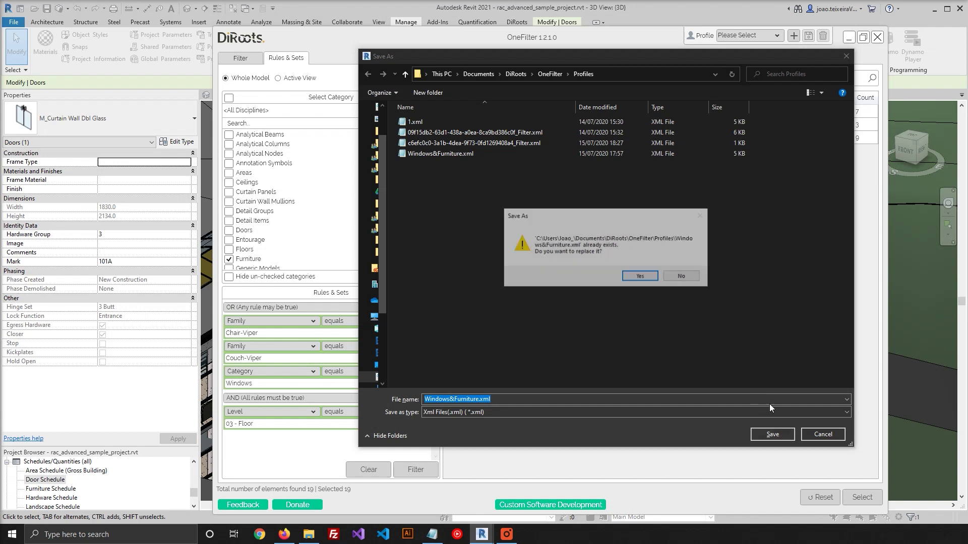
pyautogui.click(640, 277)
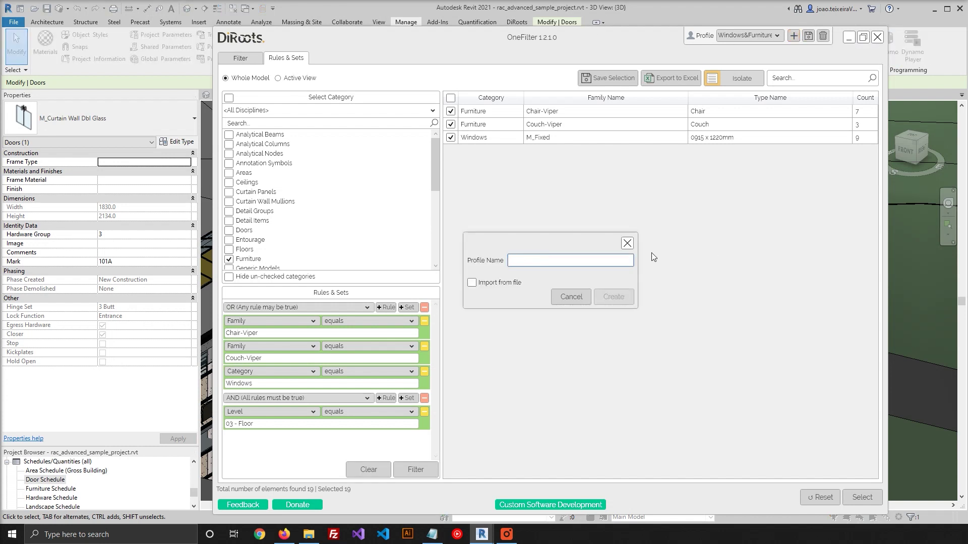
pyautogui.write('Import')
# - Set the Import profile to load from file and browse to Windows&Furniture.xml
pyautogui.click(473, 282)
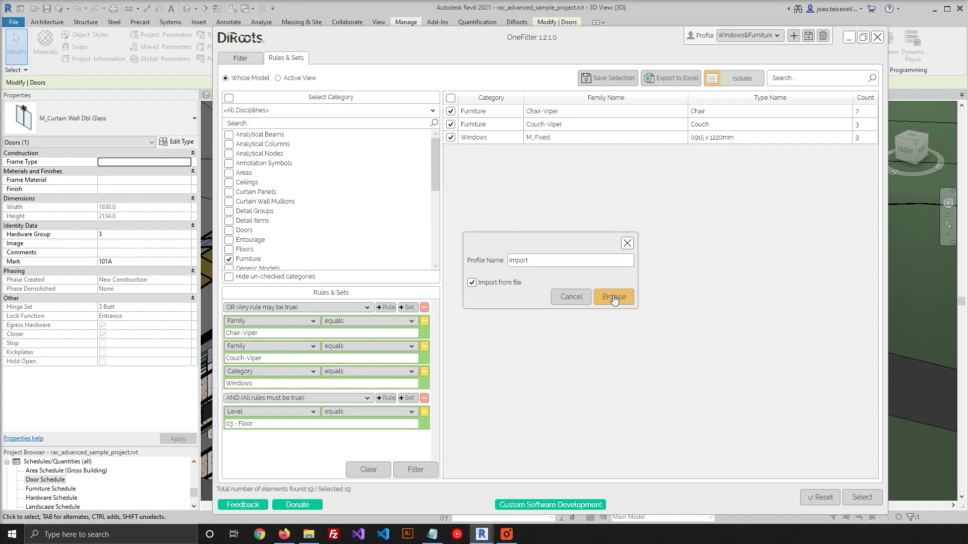
pyautogui.click(614, 296)
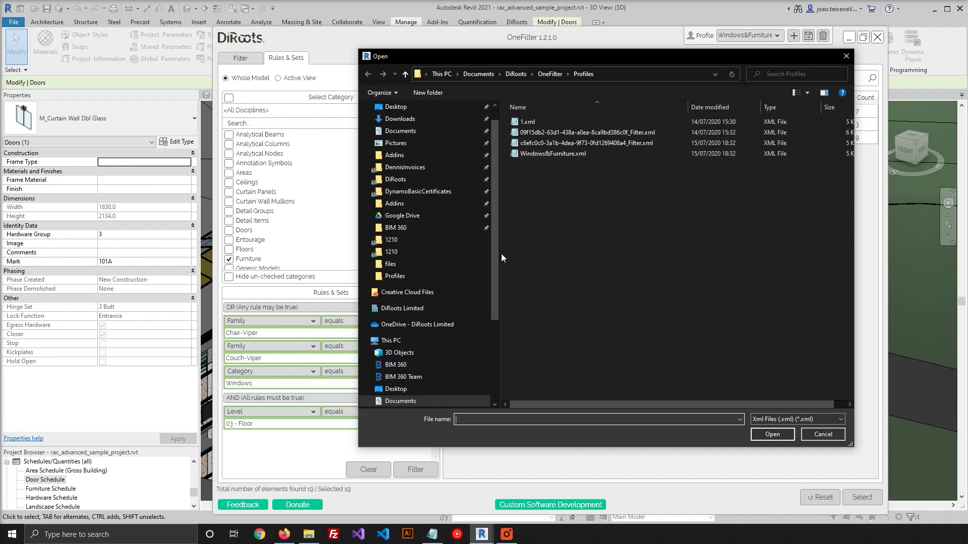
pyautogui.click(556, 154)
# - Open Windows&Furniture.xml, loading 7 Chair-Viper, 3 Couch-Viper and 9 M_Fixed windows into Import
pyautogui.click(772, 435)
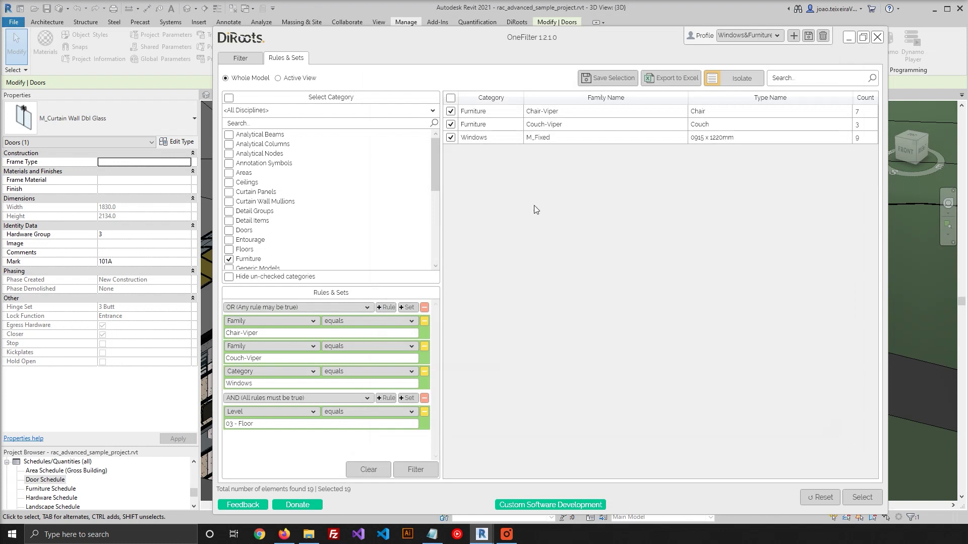